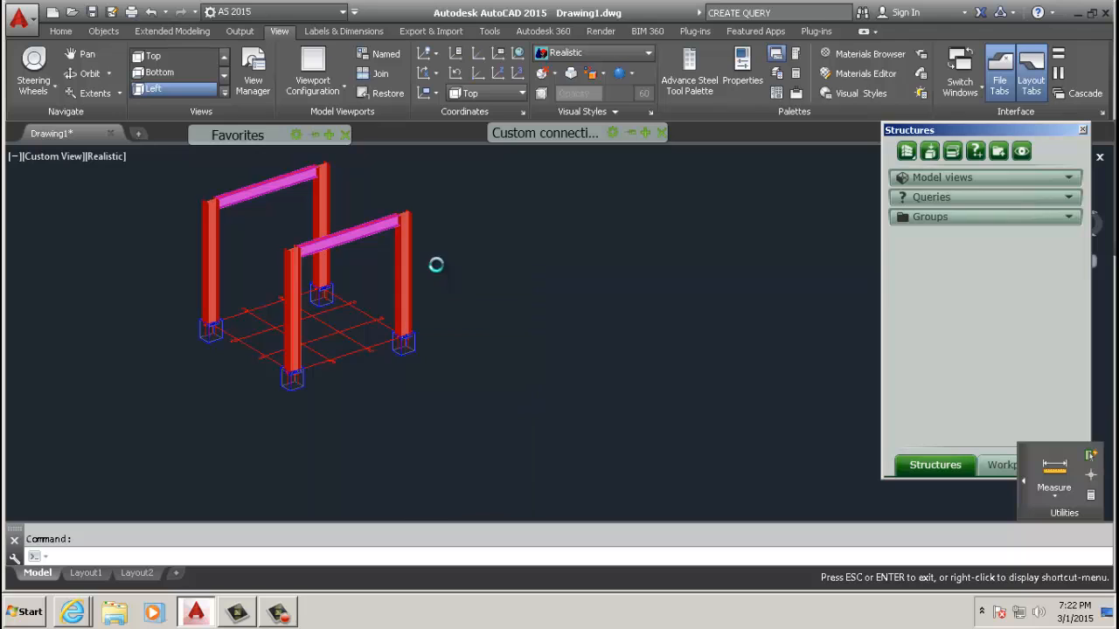
Step: Inspect the front frame's beam-to-column joint and browse the Plates at beam and Column - Beam connection categories
scroll(394, 219, up, 5)
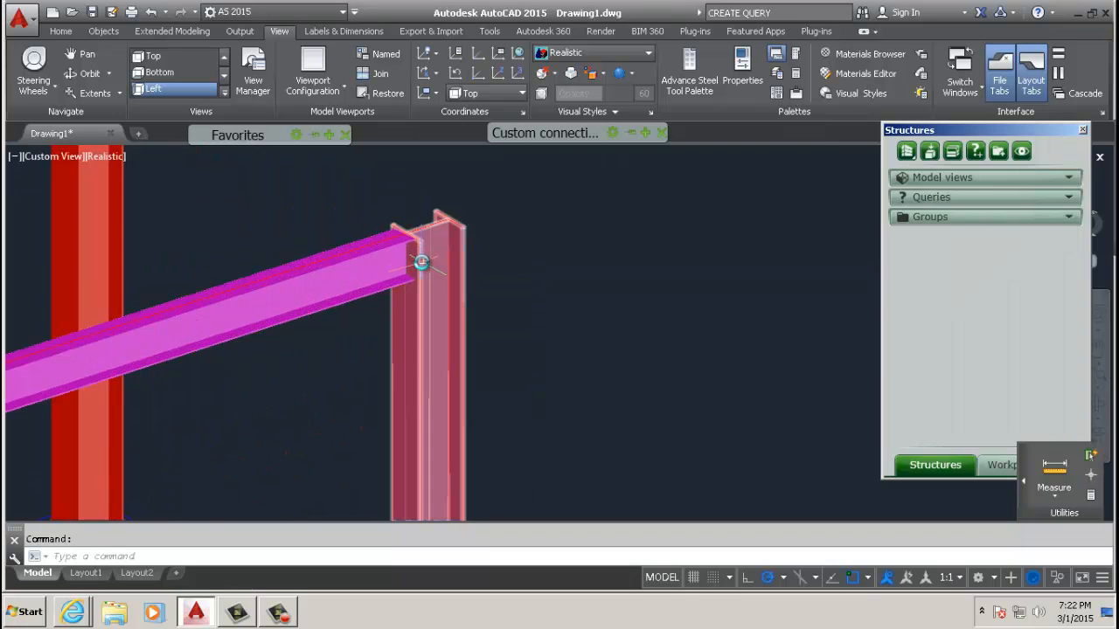
scroll(411, 254, down, 7)
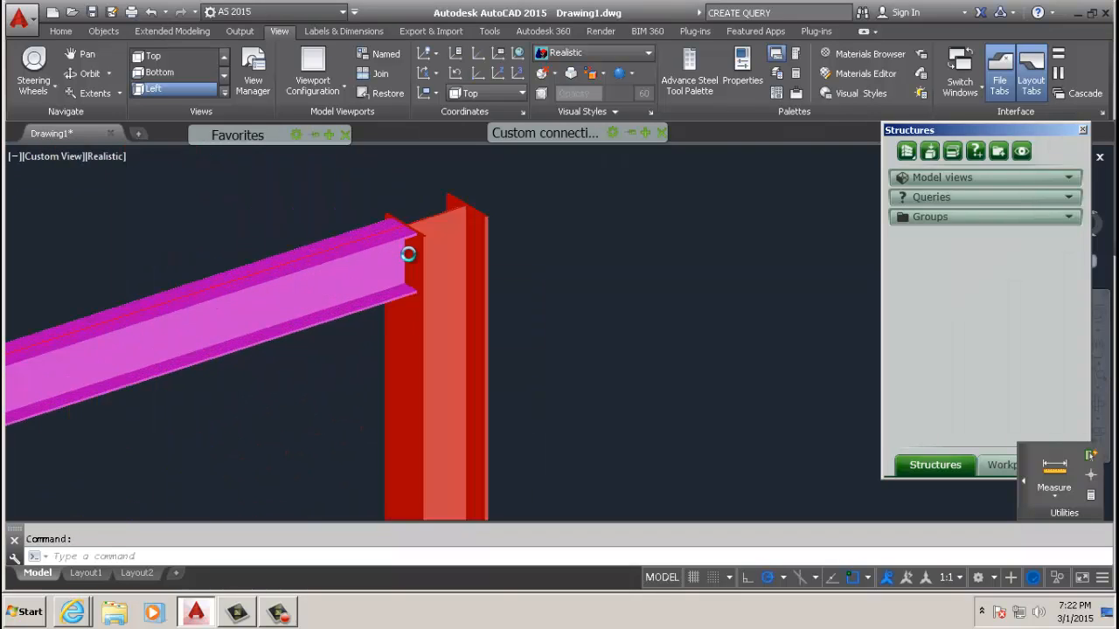
middle_drag(354, 272, 318, 290)
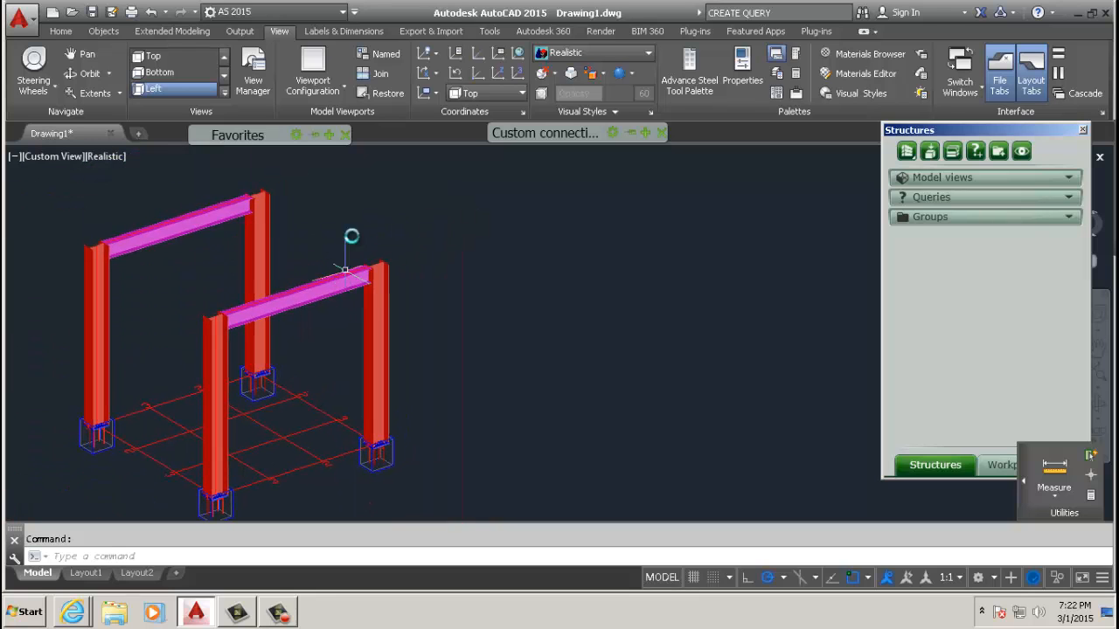
mouse_move(261, 138)
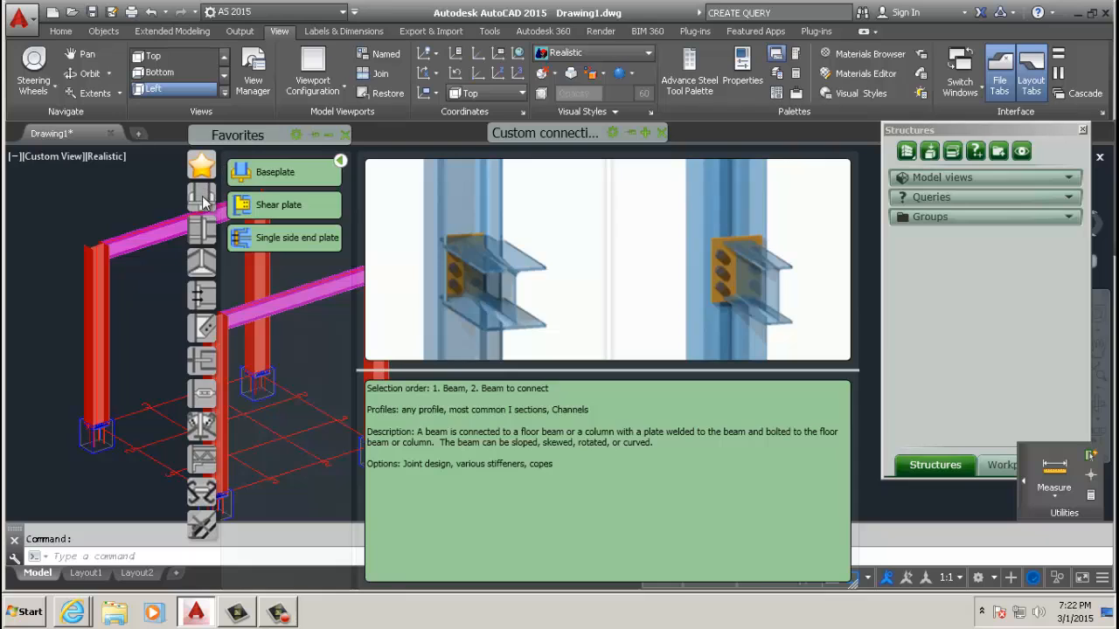
click(203, 200)
click(201, 232)
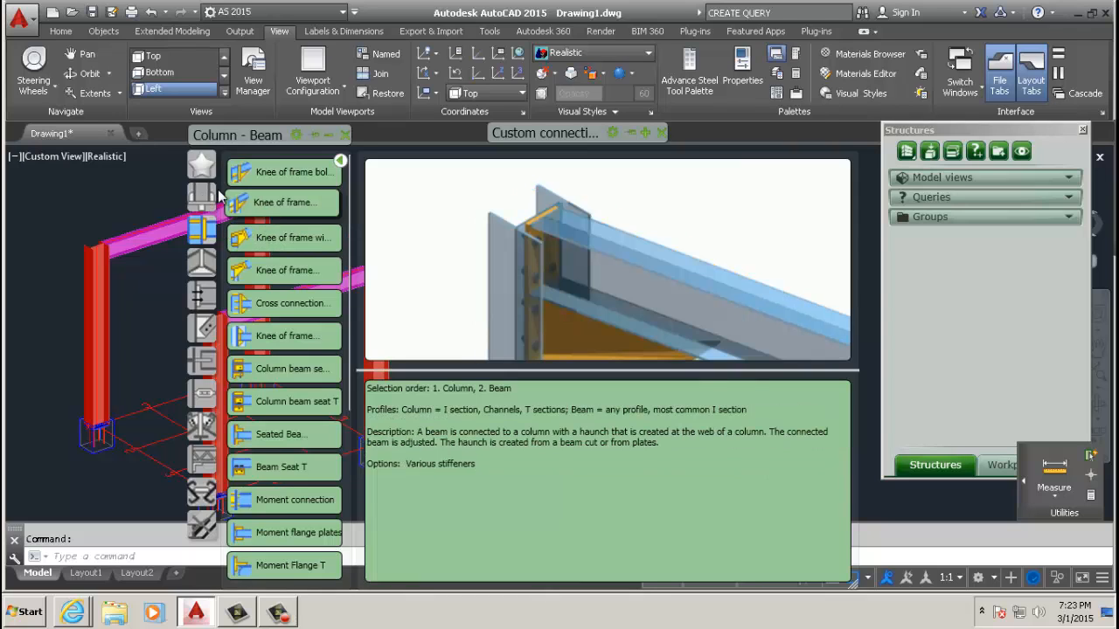
Step: Remove Baseplate from the favorite connections and add it back from the Plates at beam category
click(201, 164)
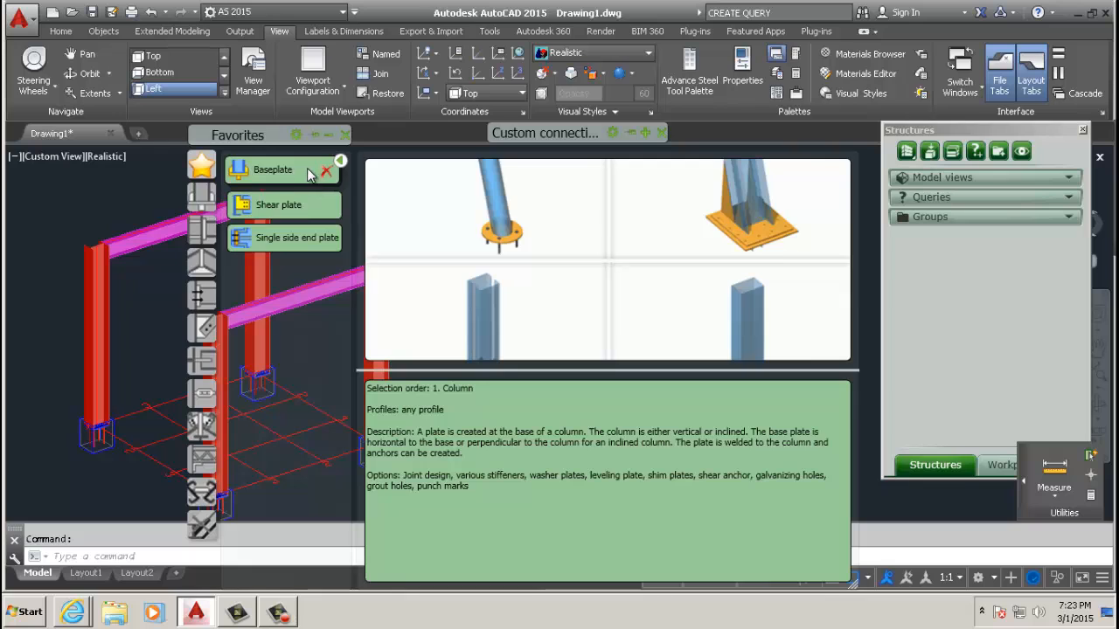
click(326, 171)
click(201, 197)
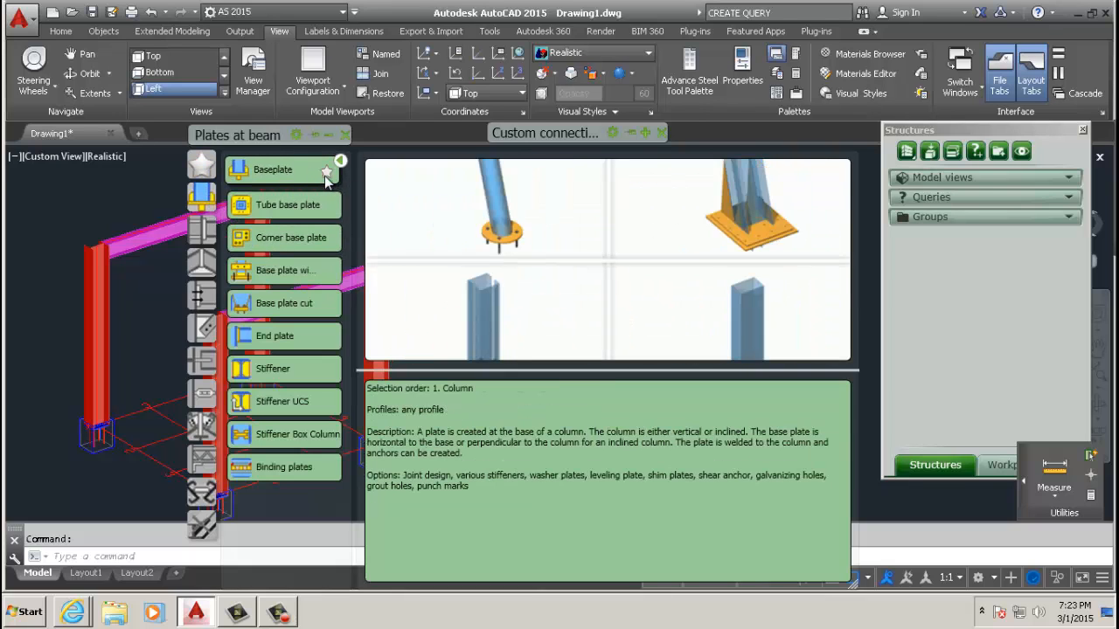
click(326, 173)
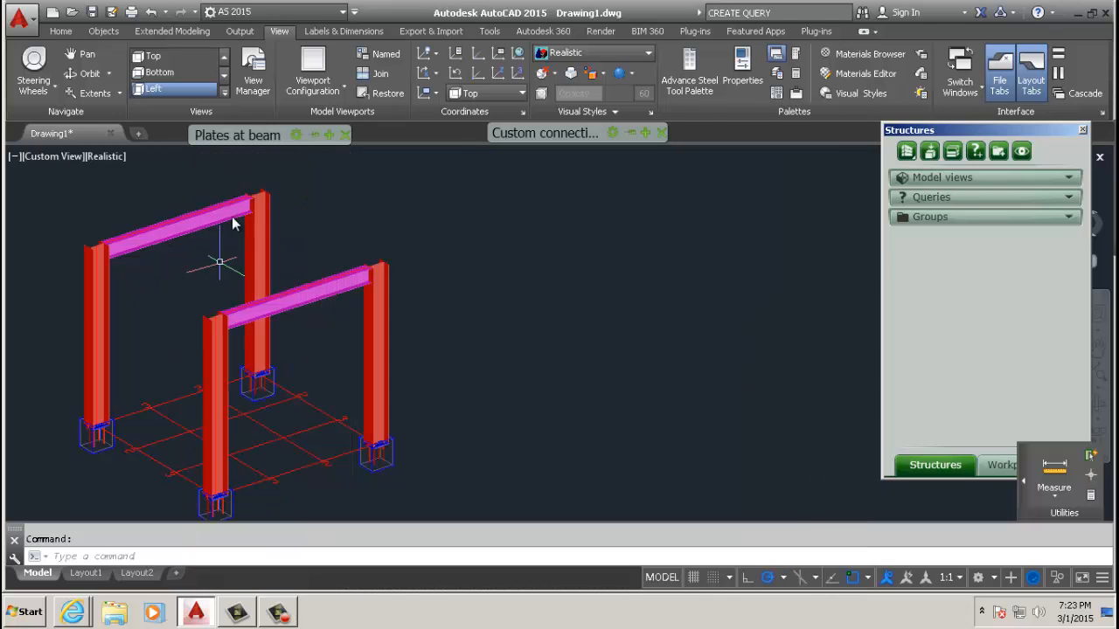
mouse_move(251, 138)
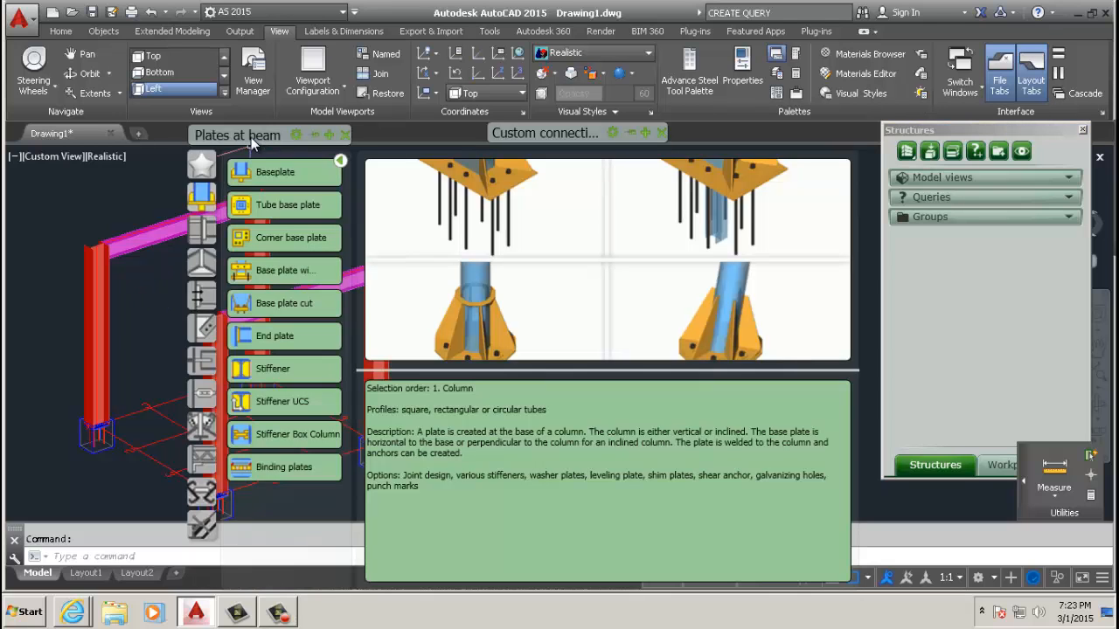
click(206, 159)
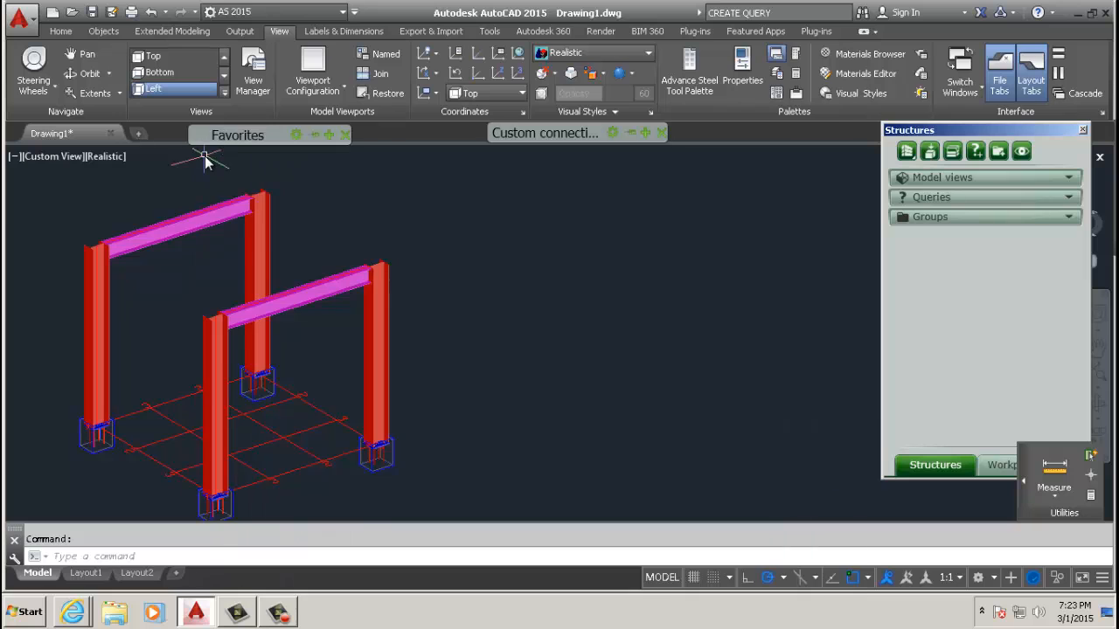
mouse_move(224, 138)
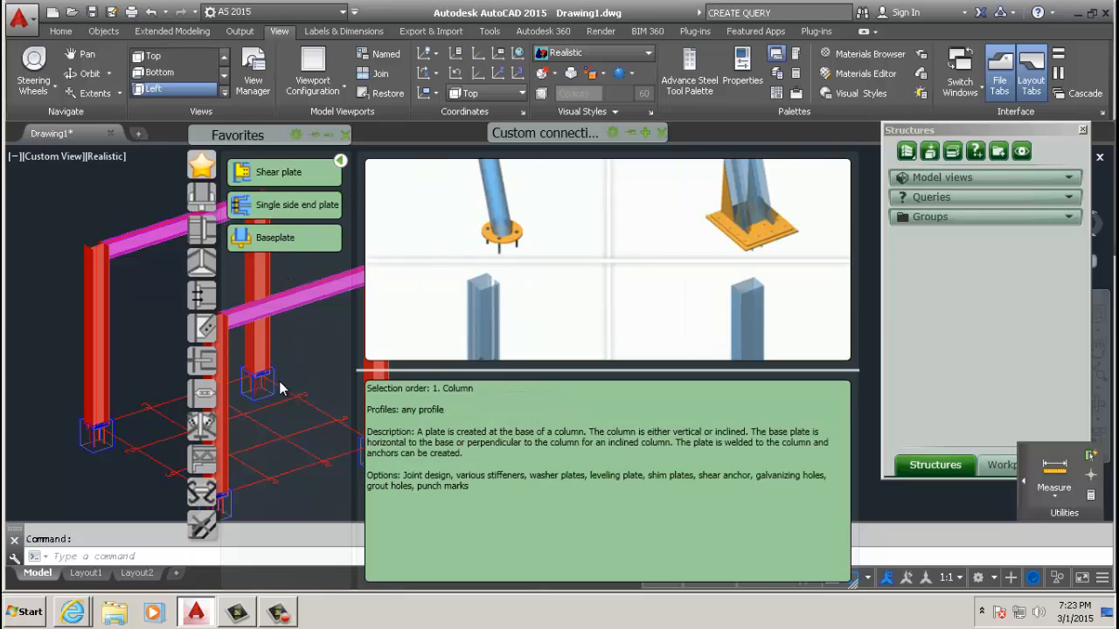
Step: Browse the general bracing and turnbuckle bracing connection categories and review the favorite connections
click(201, 198)
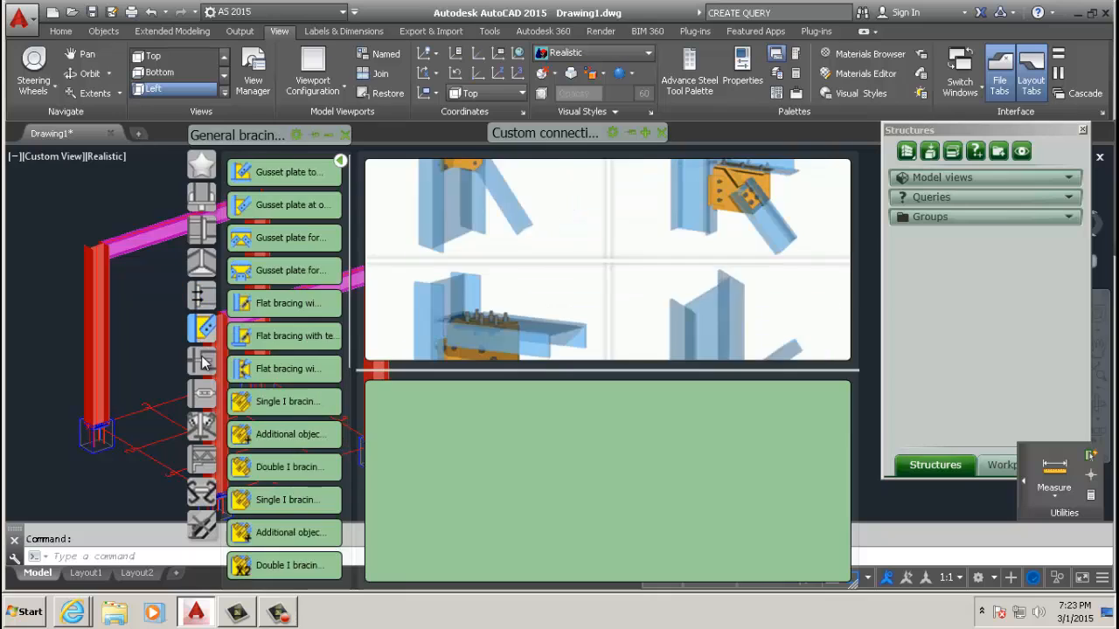
click(204, 398)
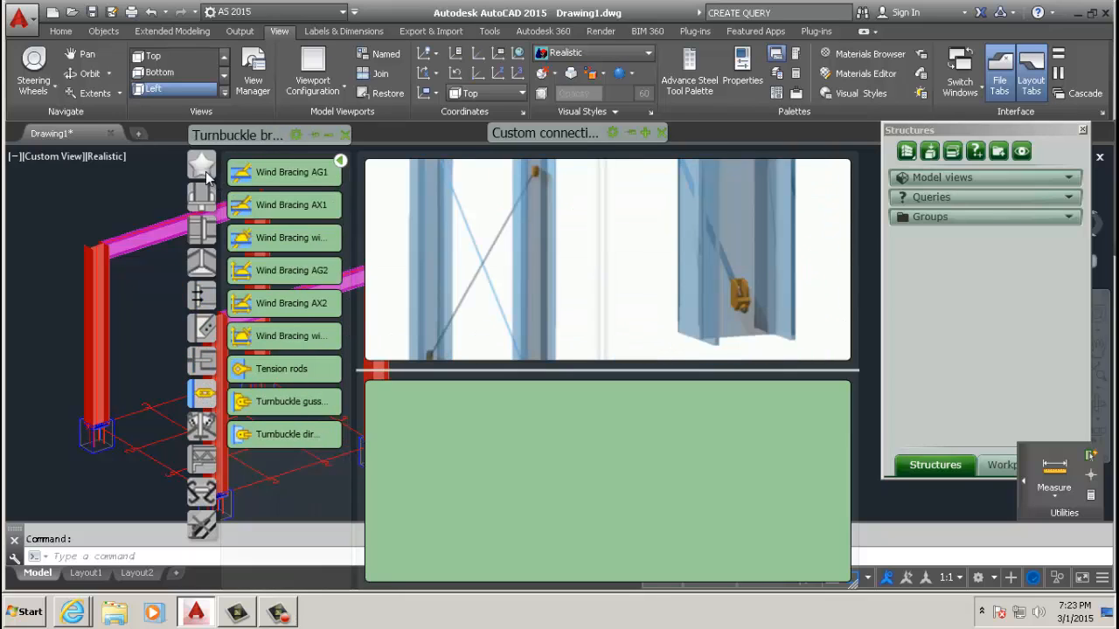
click(205, 175)
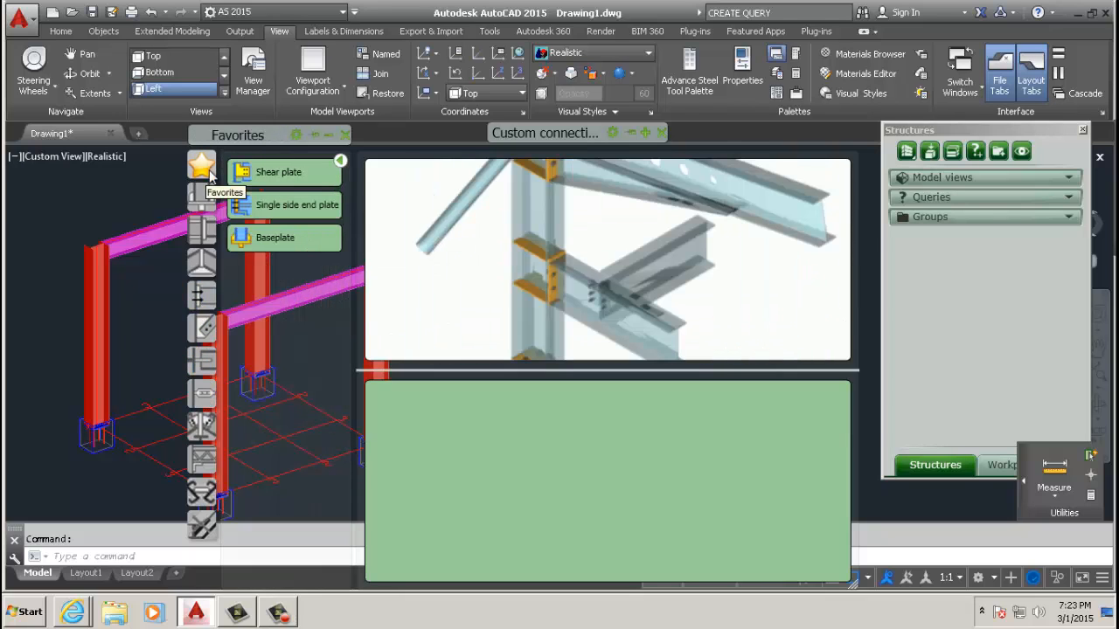
mouse_move(280, 209)
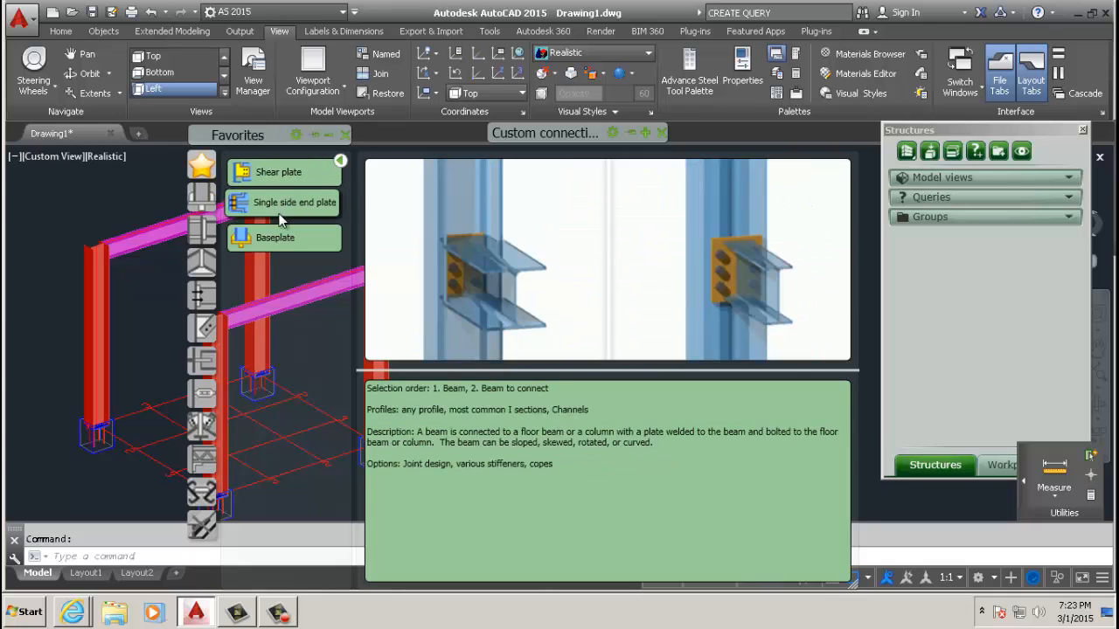
mouse_move(255, 253)
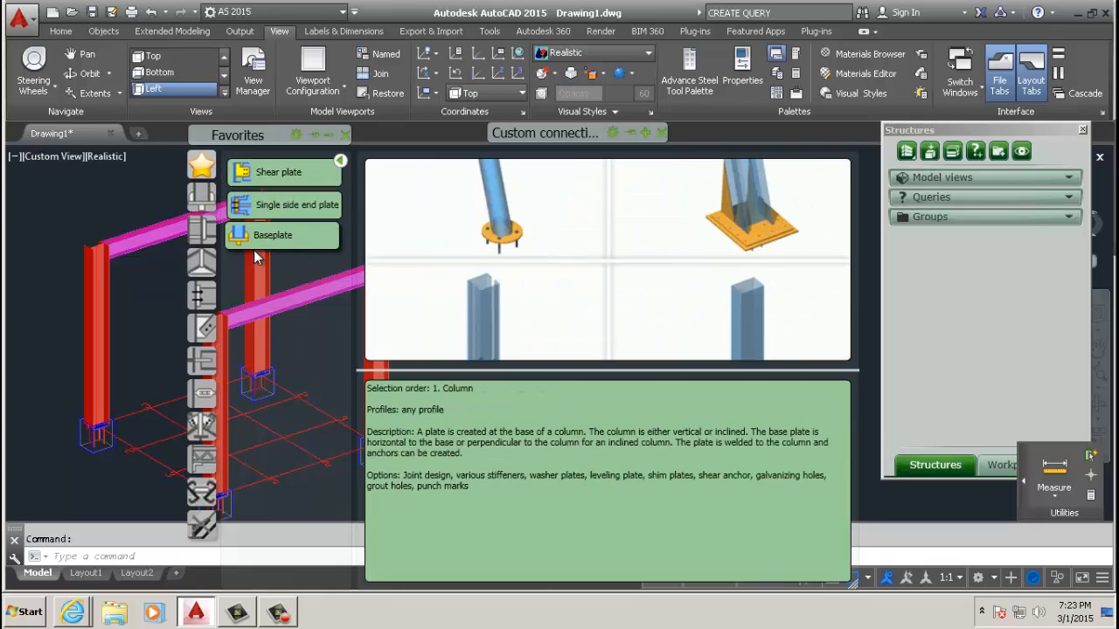
Step: Start a Single side end plate connection with the front frame's far column as the main beam
click(264, 205)
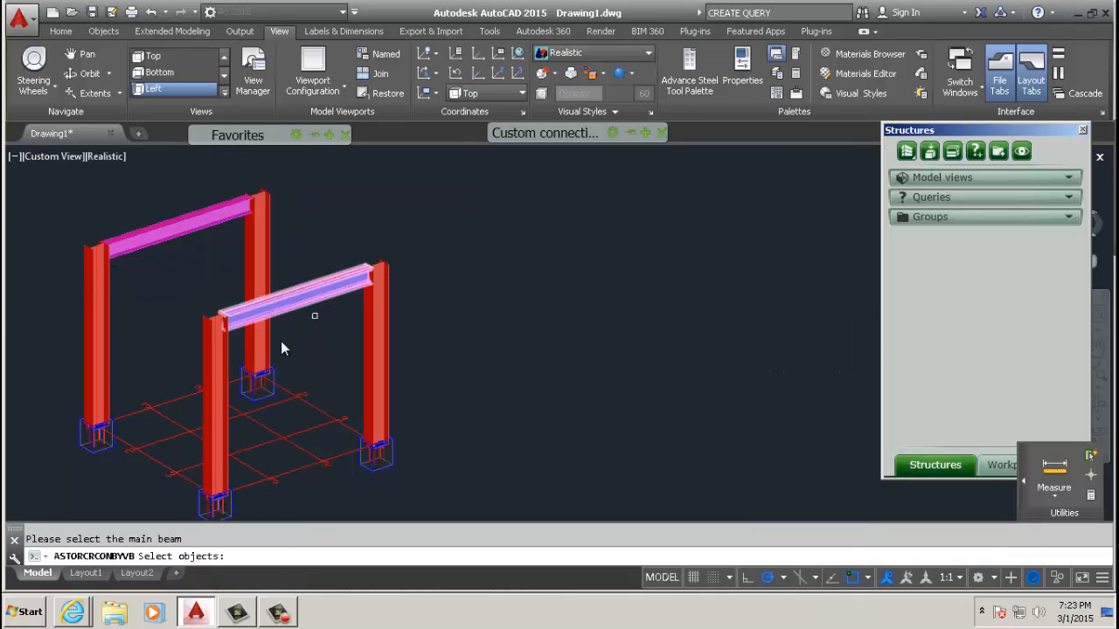
scroll(277, 331, up, 3)
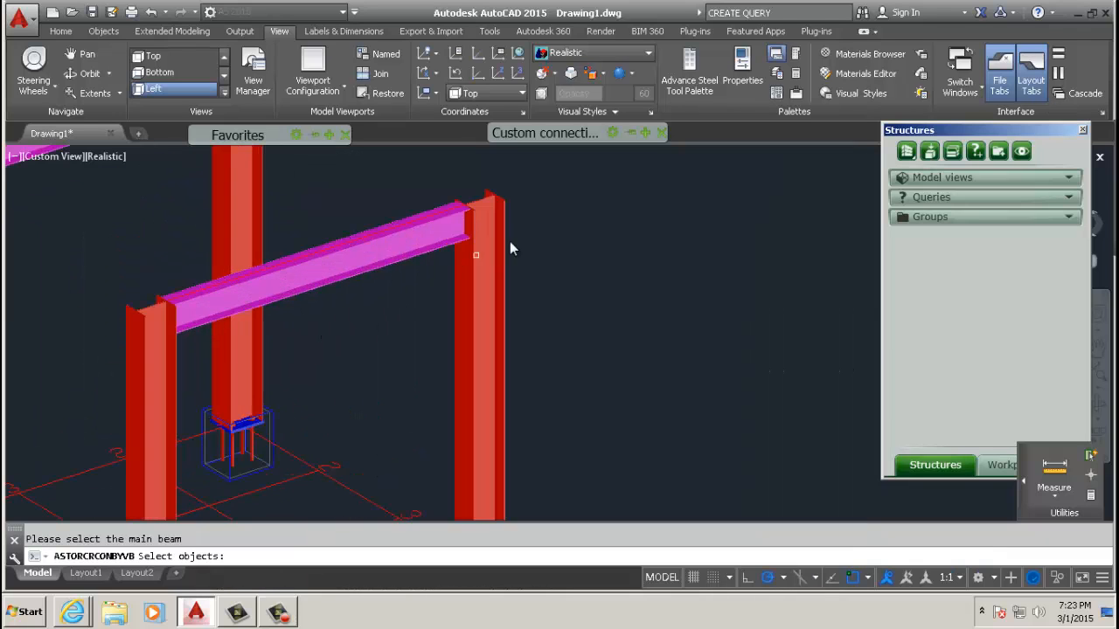
scroll(511, 249, up, 3)
scroll(485, 326, down, 1)
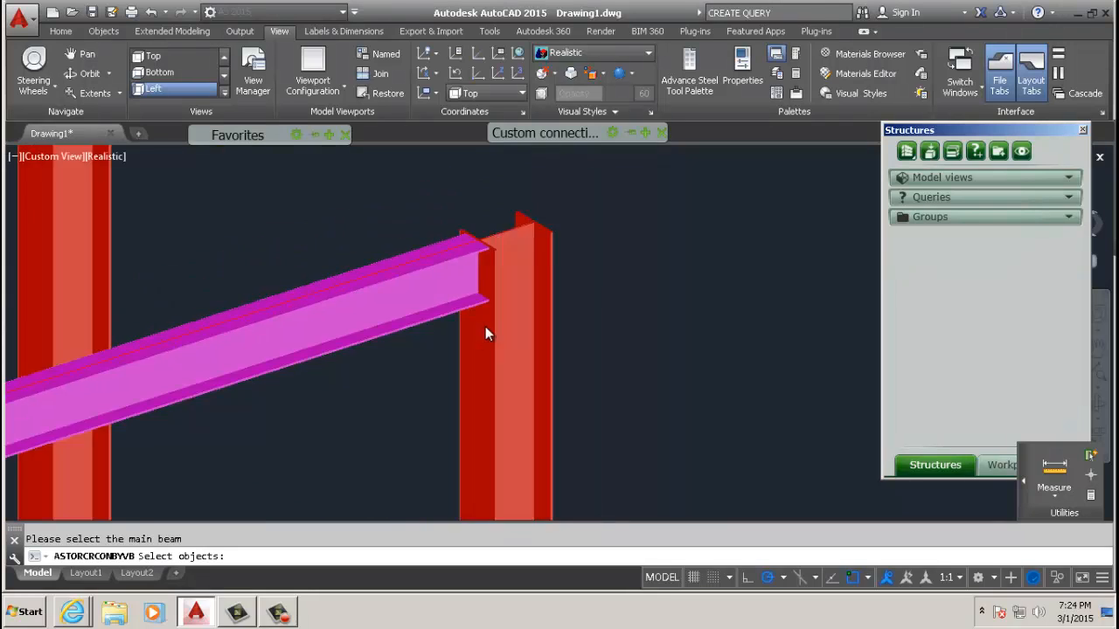
scroll(485, 326, down, 2)
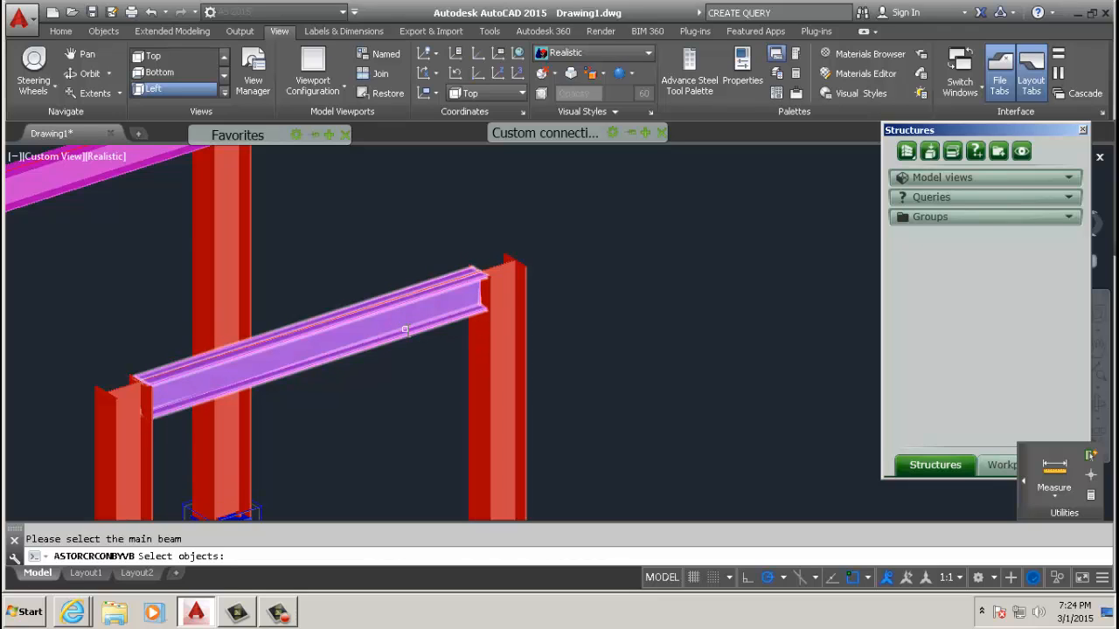
click(489, 336)
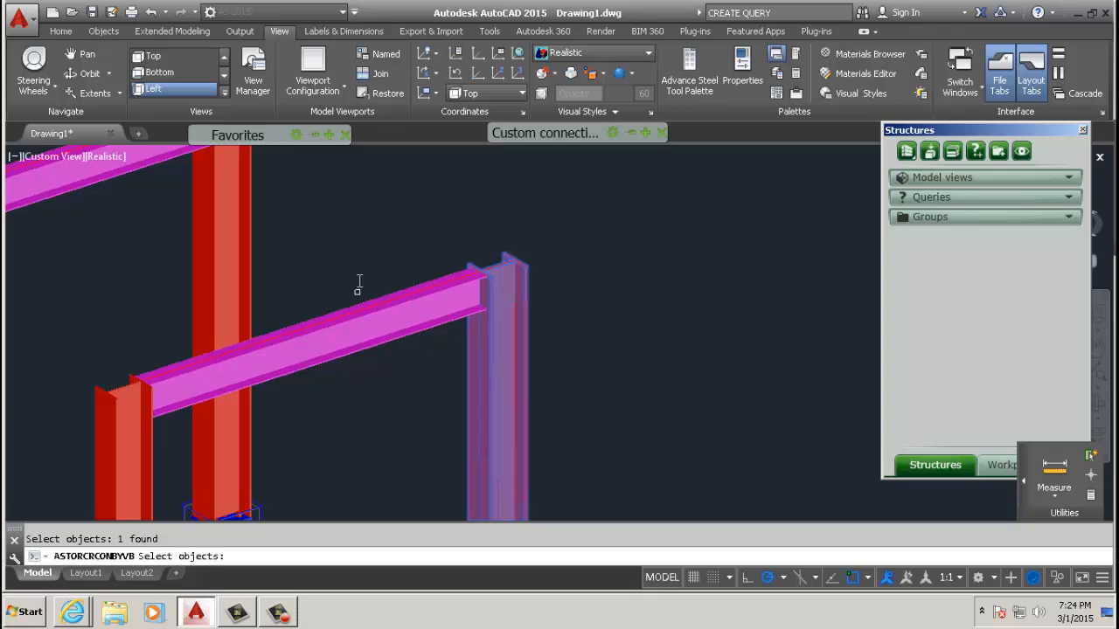
key(Return)
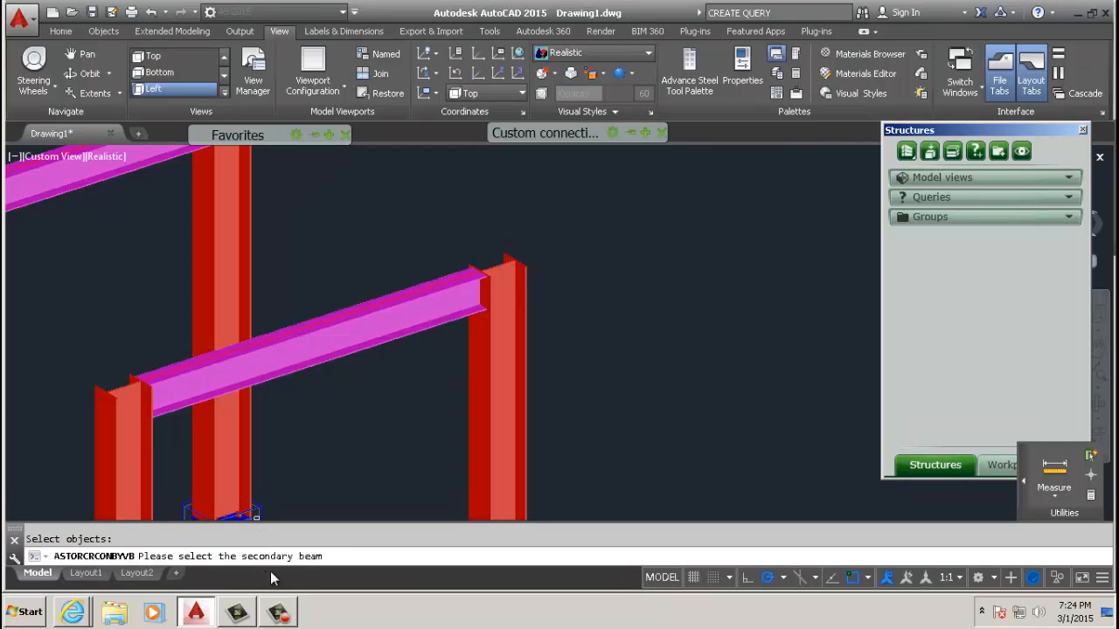
Step: Assign the front frame's beam as the secondary beam and accept the default end plate properties
click(458, 283)
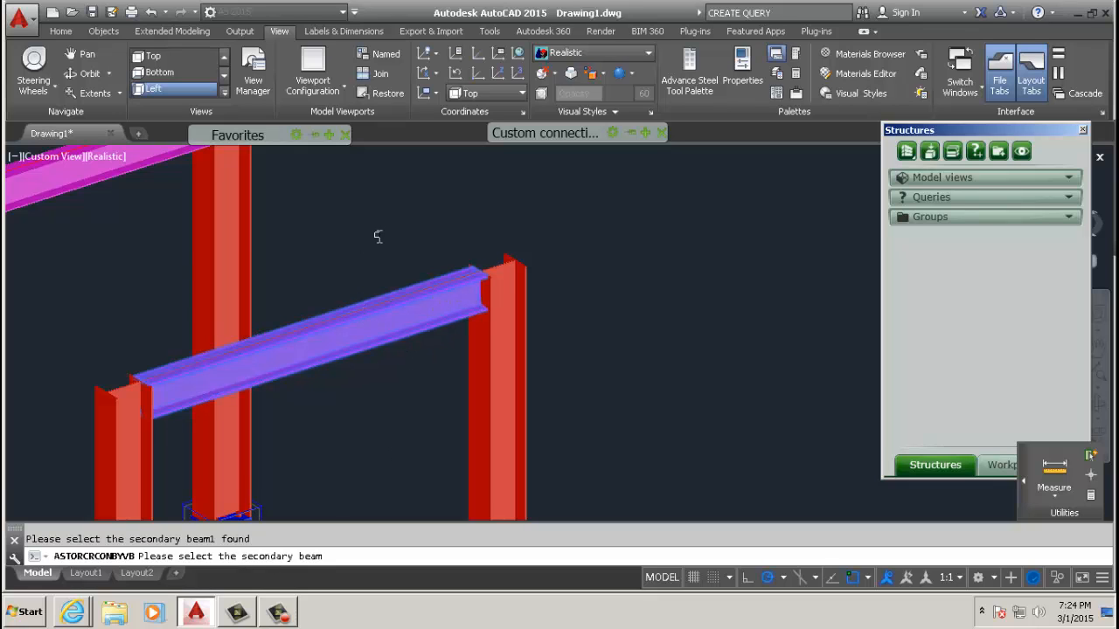
key(Return)
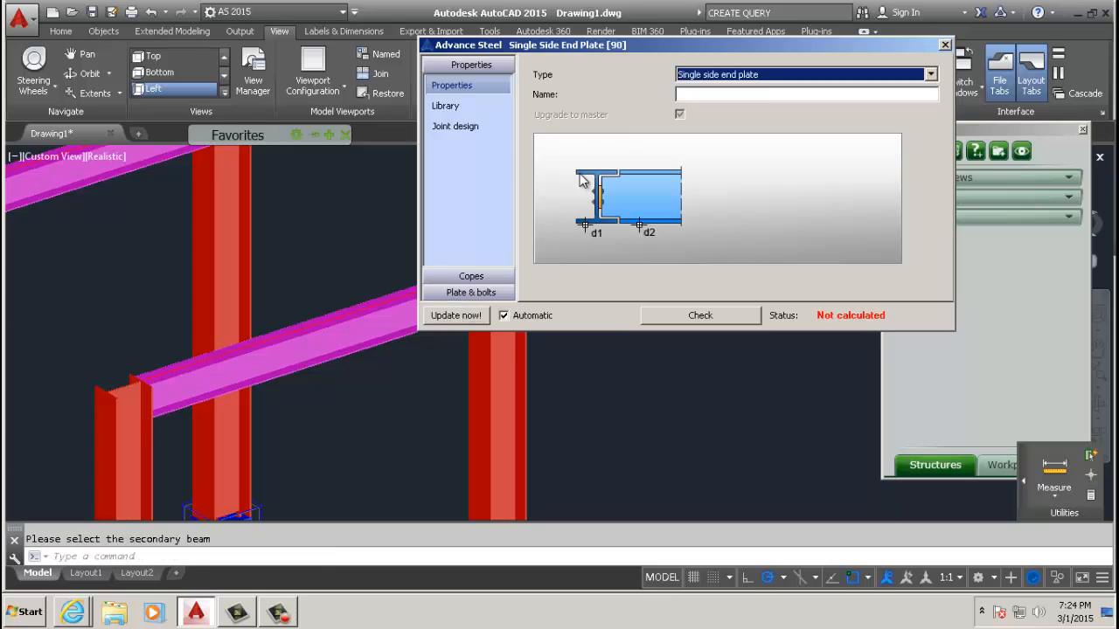
drag(594, 47, 738, 122)
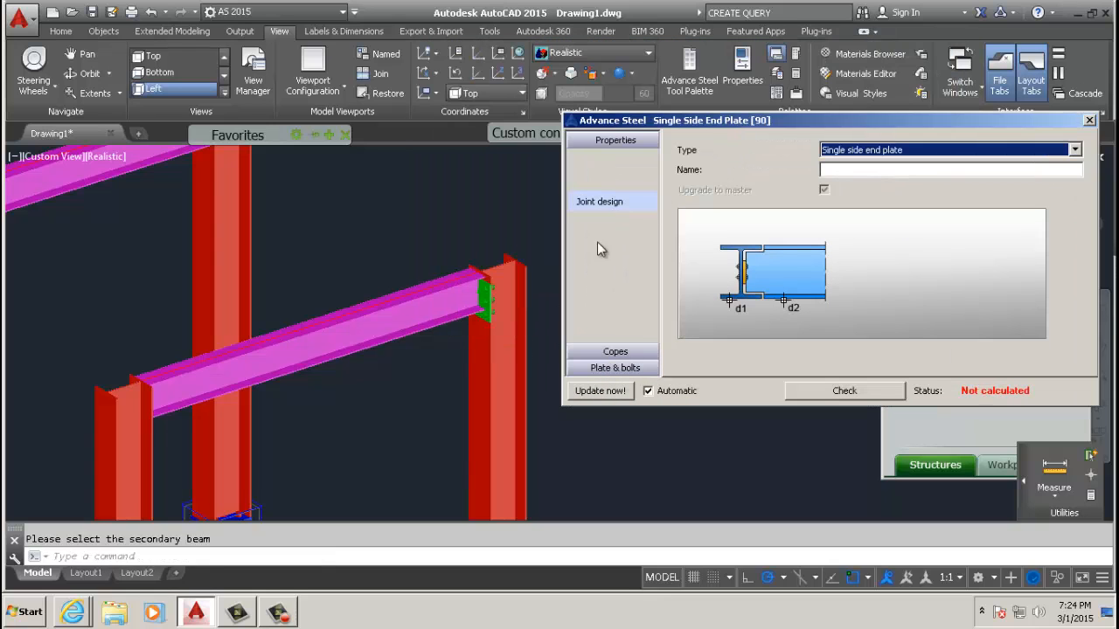
click(1089, 122)
scroll(465, 284, up, 5)
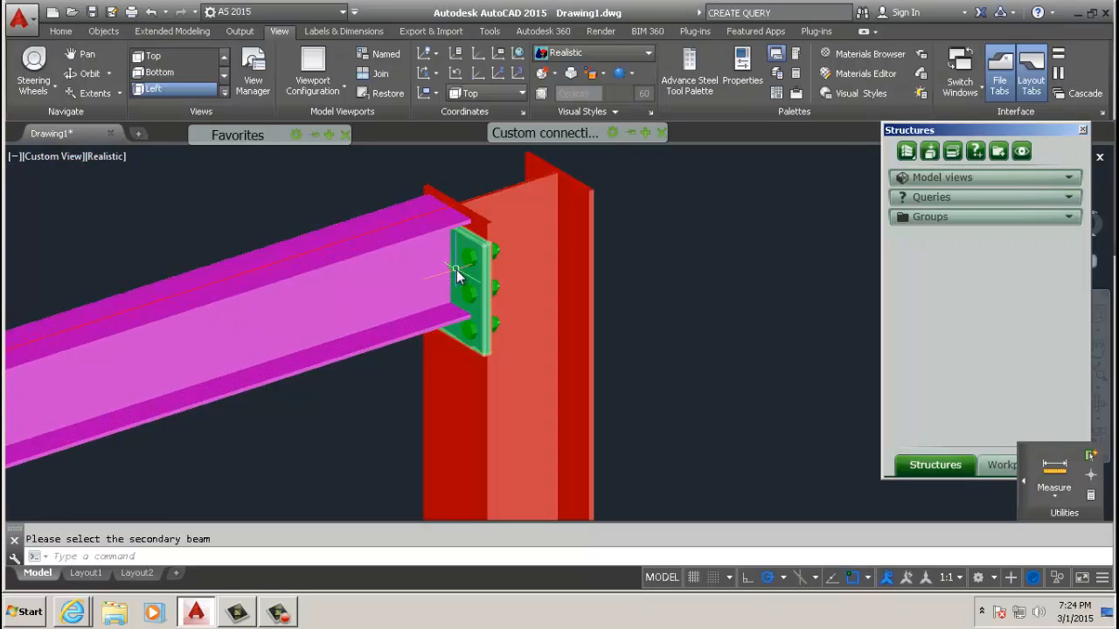
scroll(475, 266, up, 3)
scroll(292, 346, down, 2)
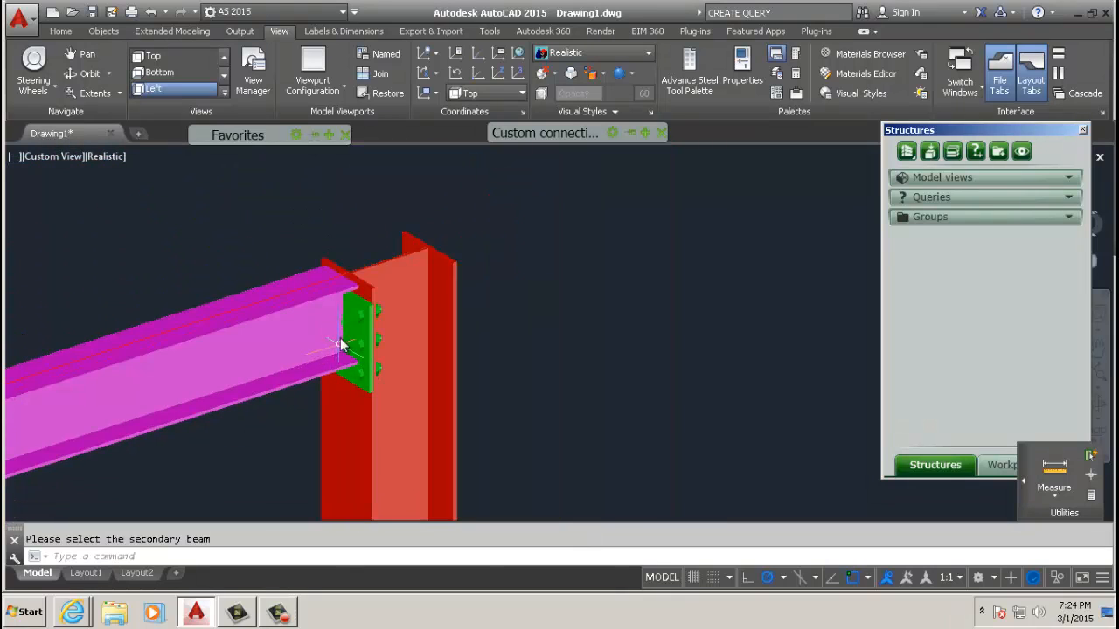
scroll(396, 309, down, 1)
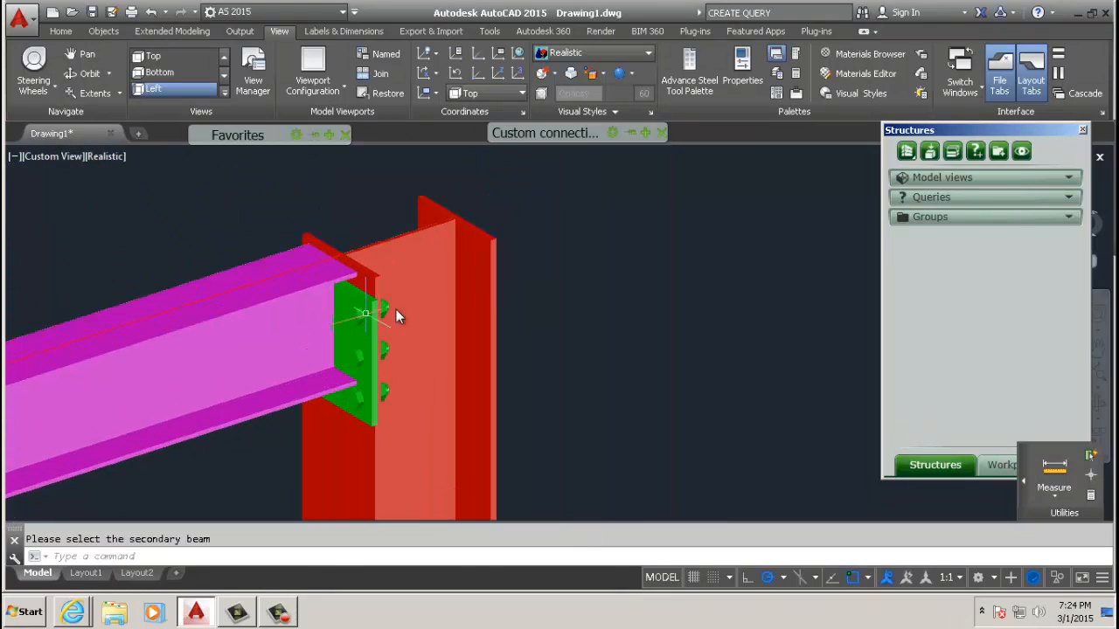
Step: Change the KNEE layer's color to white and check the recolored end plate and bolts
click(61, 31)
mouse_move(993, 93)
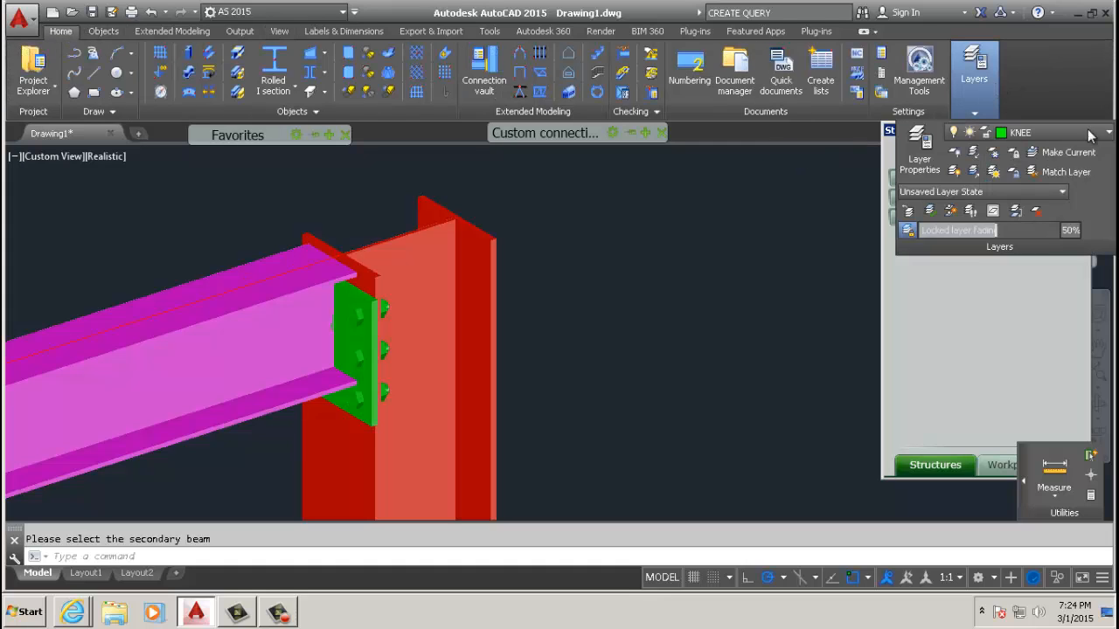
click(1045, 132)
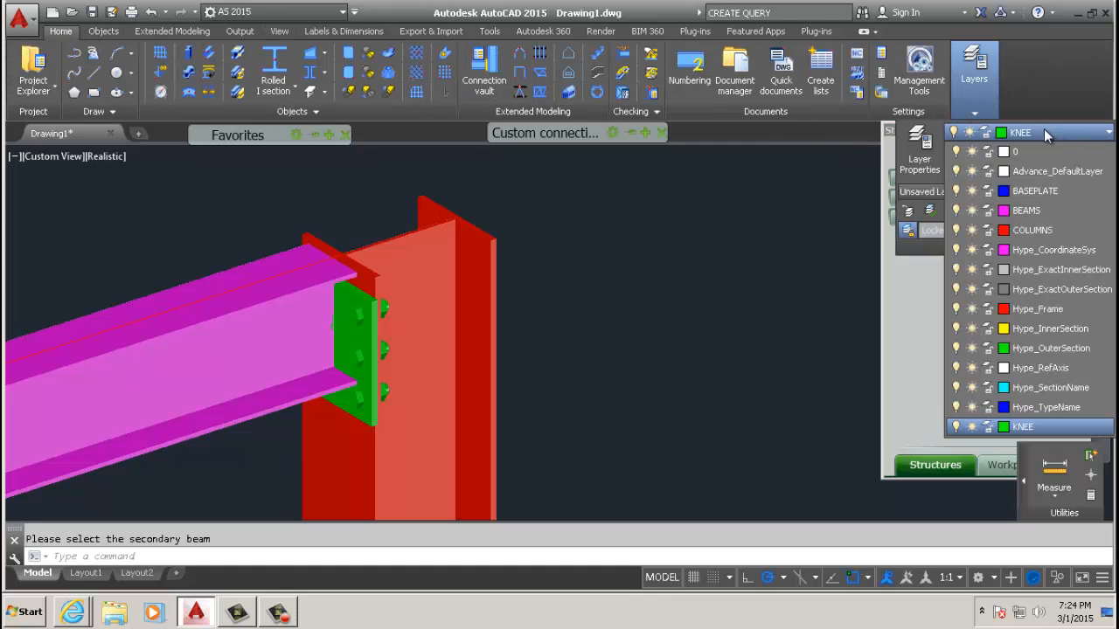
click(1005, 428)
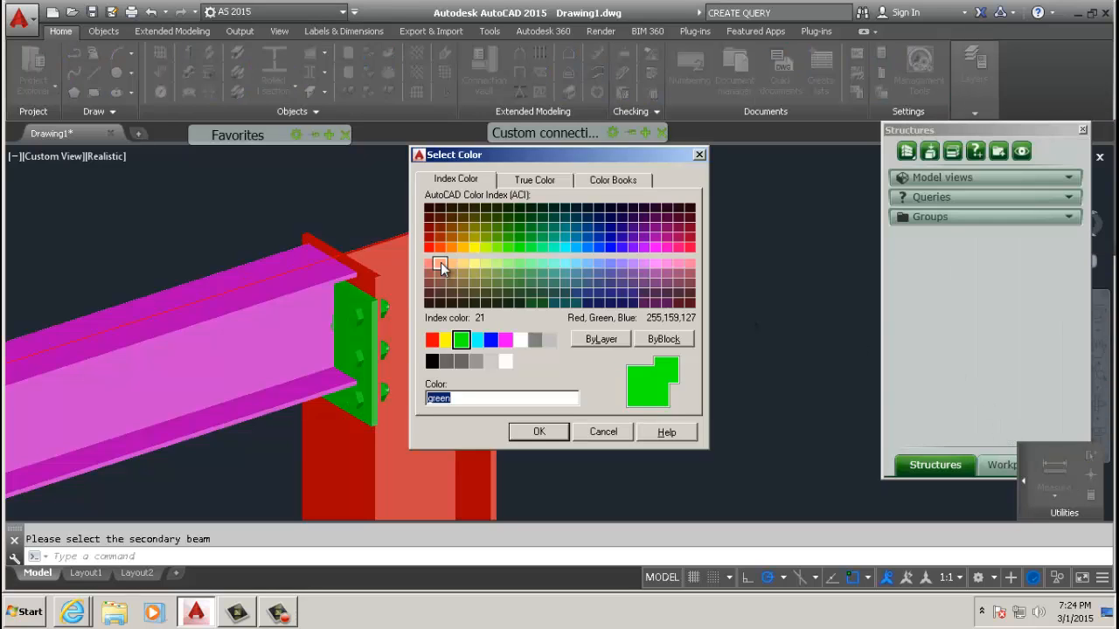
click(520, 343)
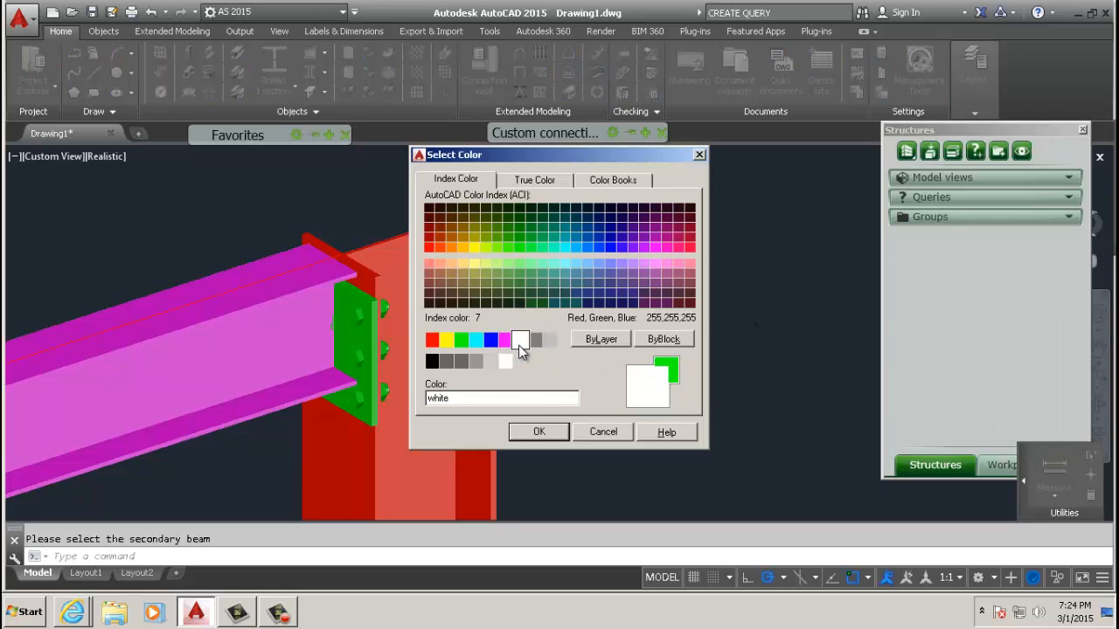
click(538, 431)
scroll(346, 321, up, 4)
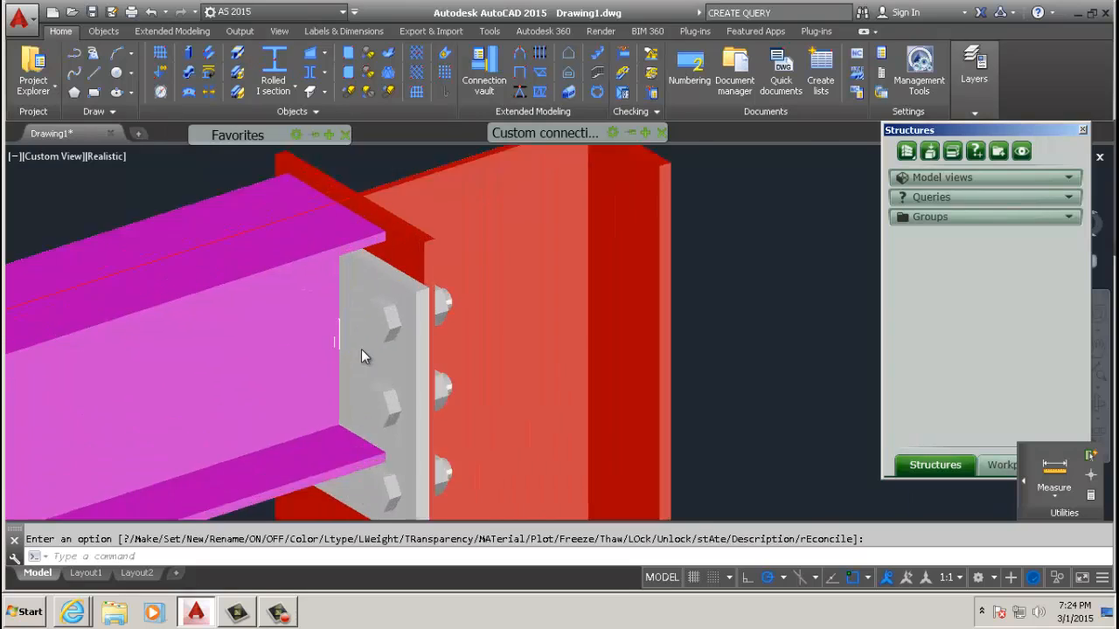
scroll(411, 345, down, 4)
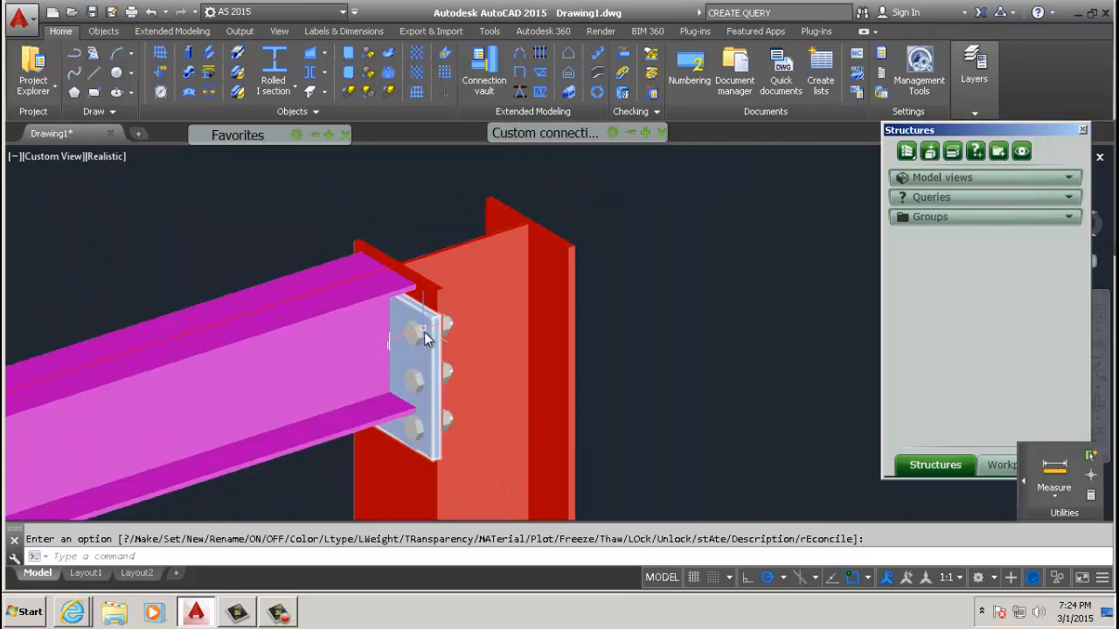
scroll(422, 330, down, 3)
scroll(423, 331, up, 3)
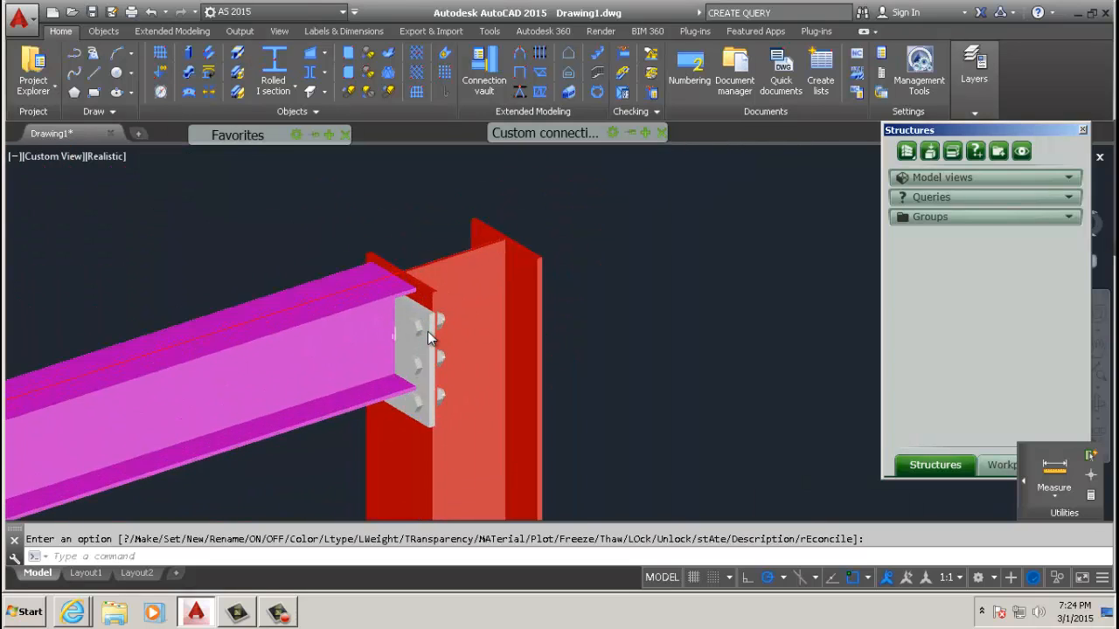
Step: Examine the general properties and the top and bottom cope settings of the front beam's single side end plate joint
key(Escape)
click(426, 330)
right_click(618, 262)
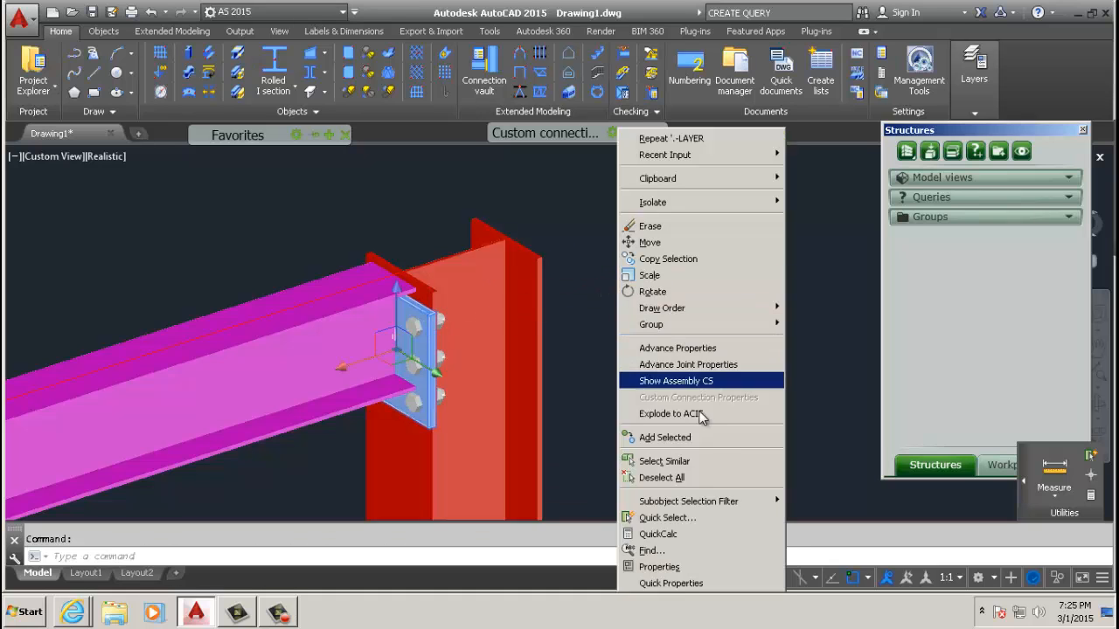
click(688, 364)
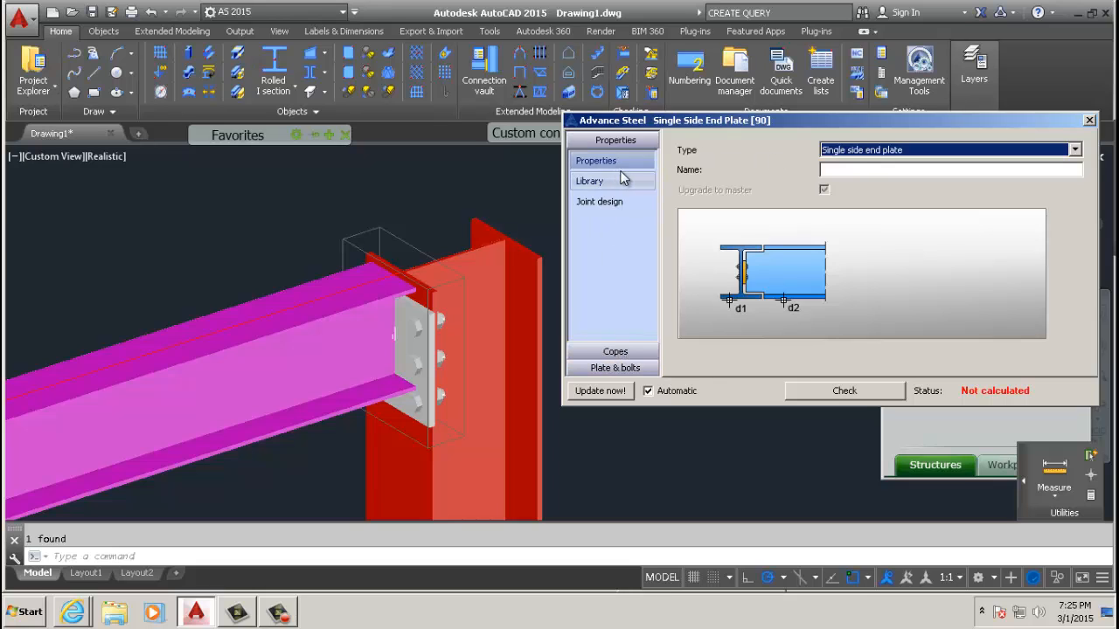
click(614, 351)
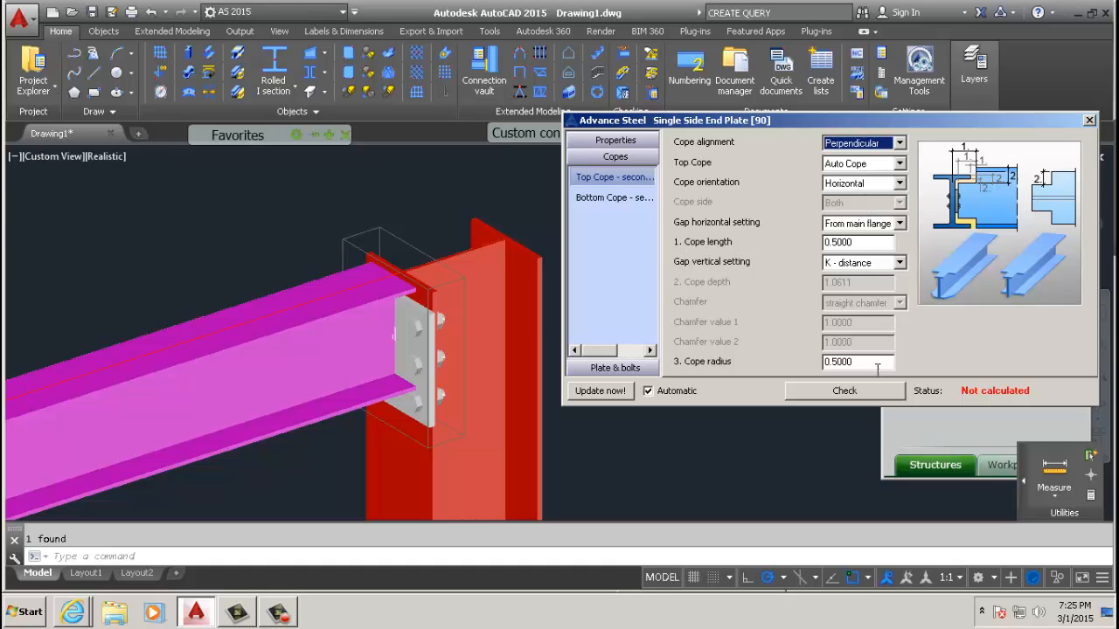
click(612, 197)
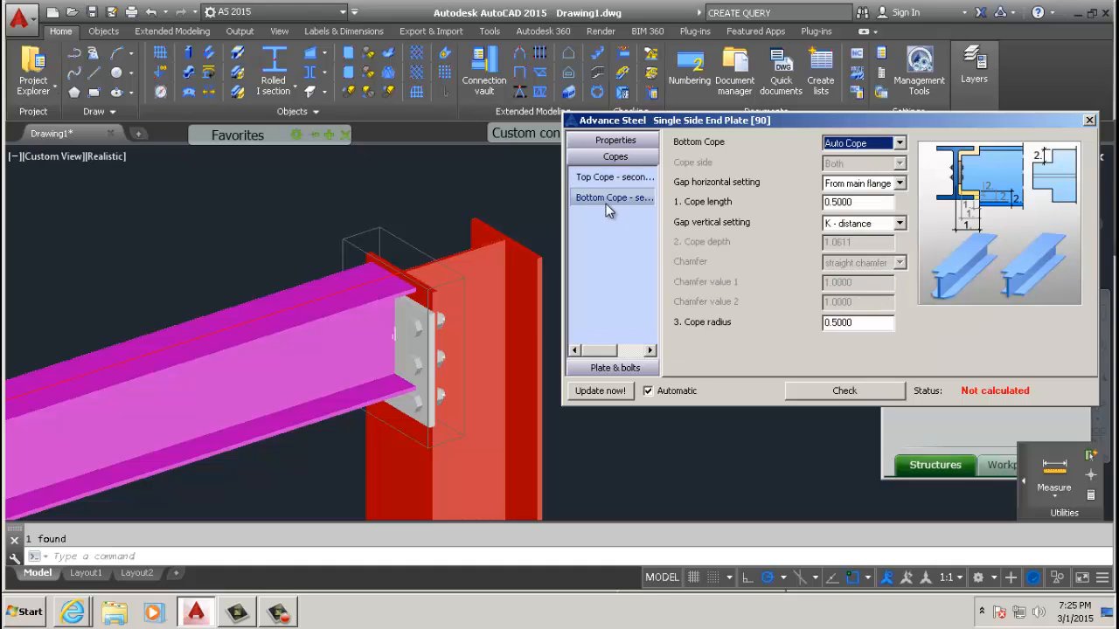
Step: Review the joint's plate alignment, bolt, stiffener, beam stiffener and weld settings, and close its properties
click(620, 367)
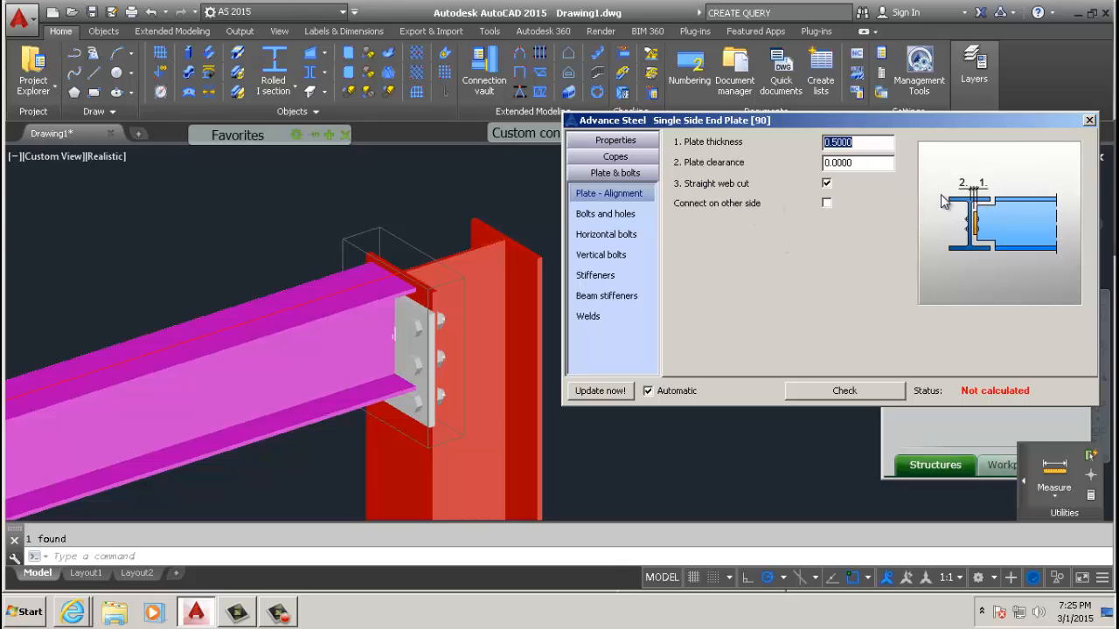
click(605, 214)
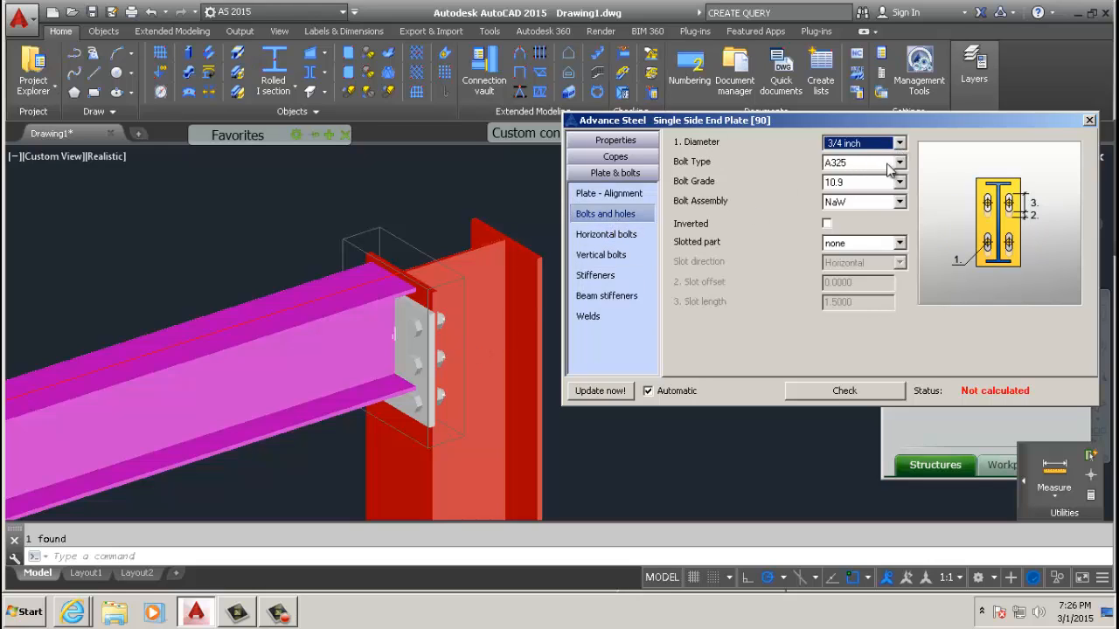
click(623, 244)
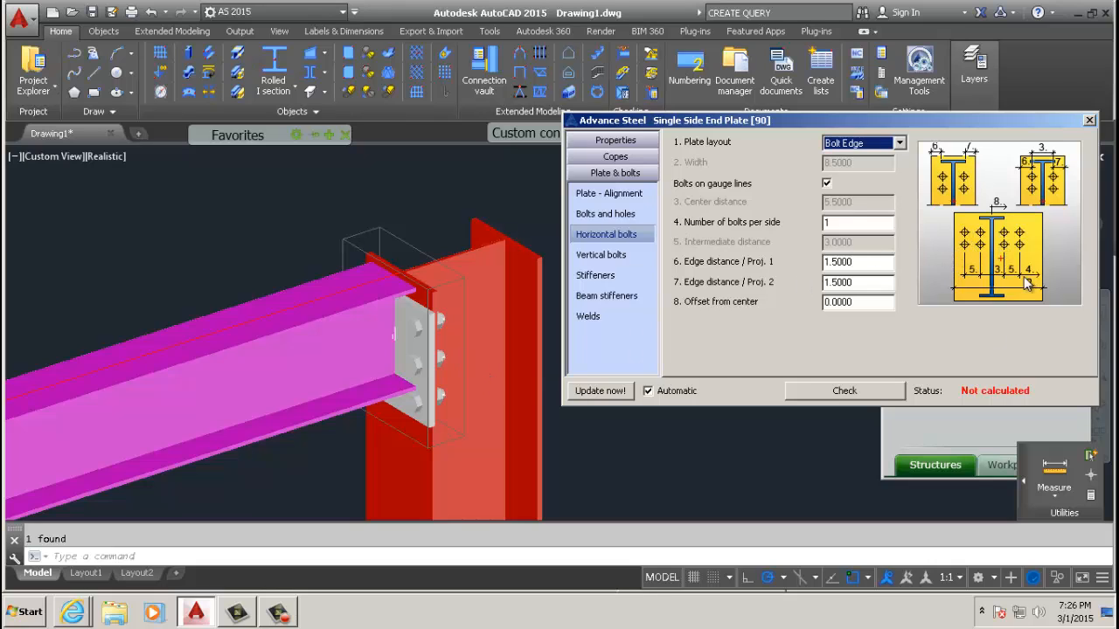
click(601, 257)
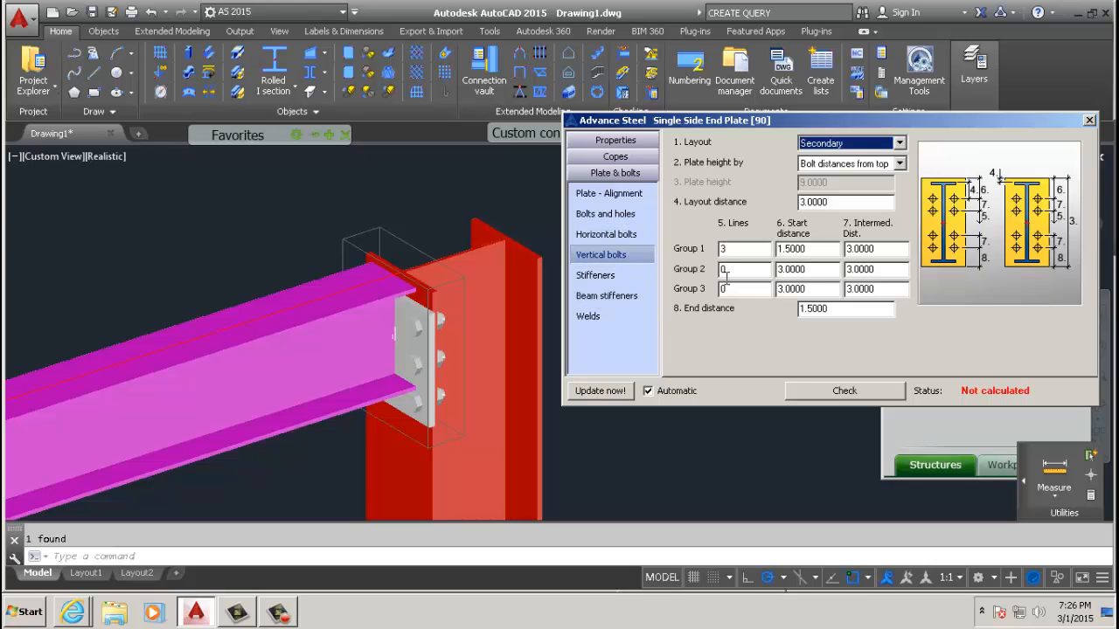
click(604, 277)
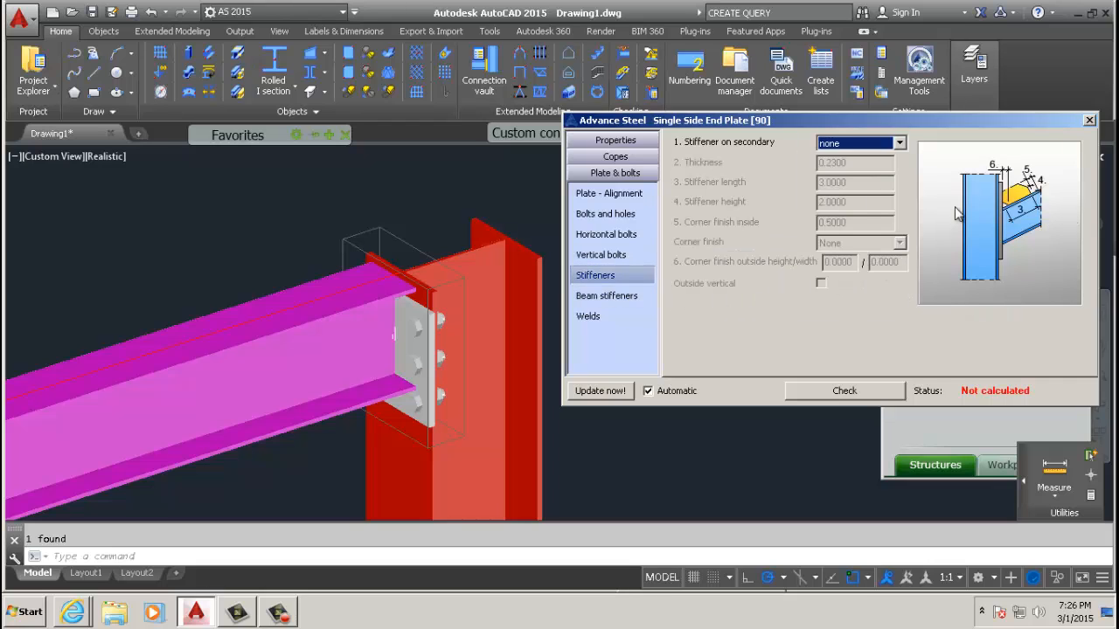
click(607, 296)
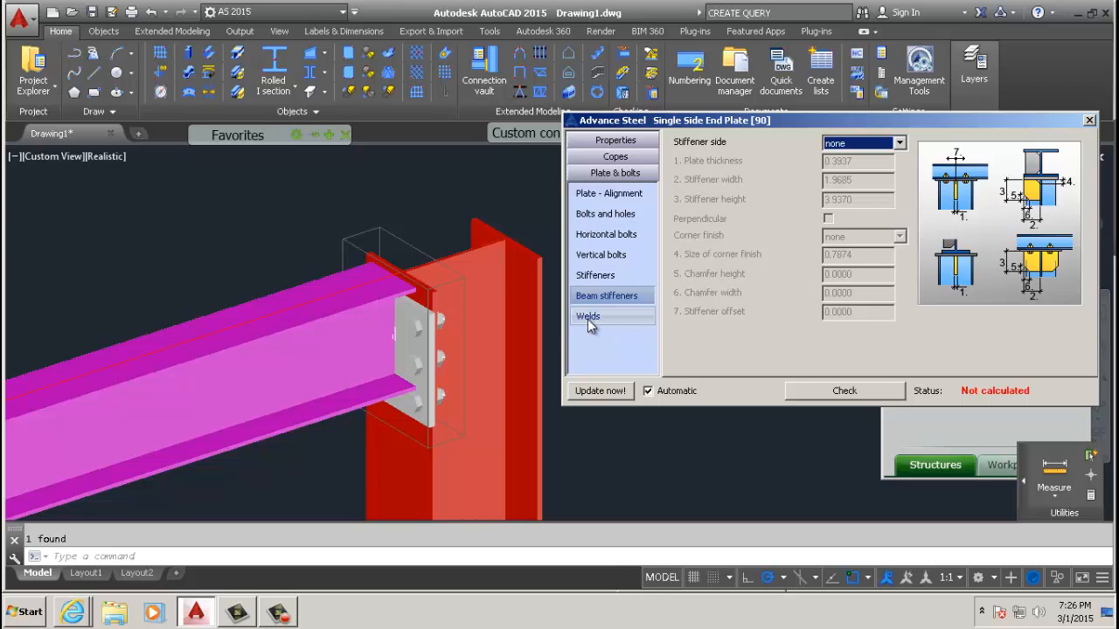
click(588, 320)
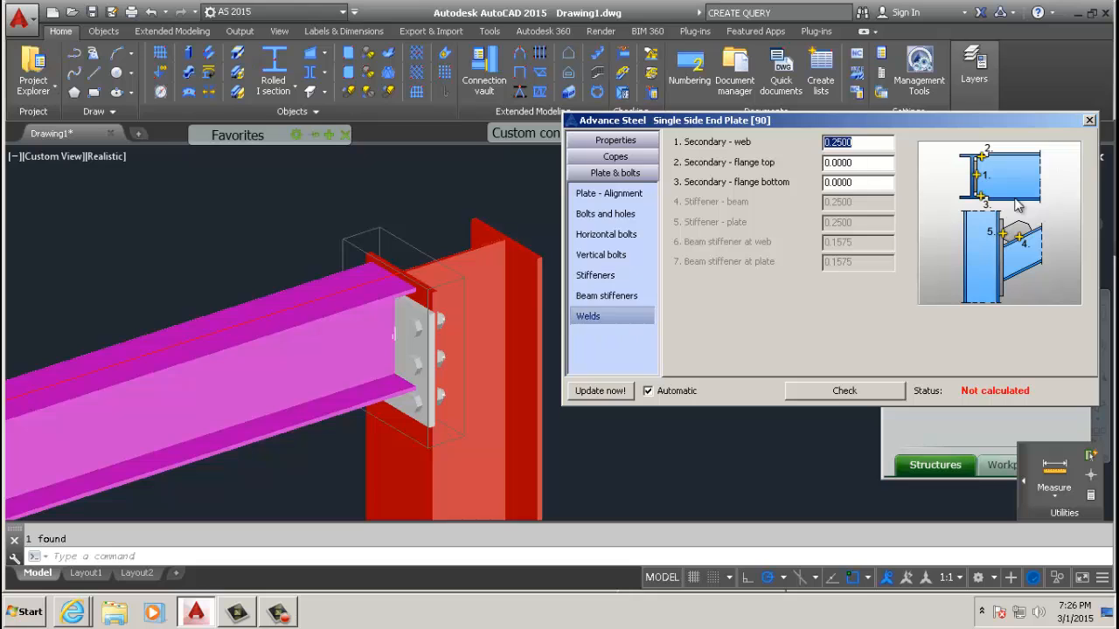
click(1088, 122)
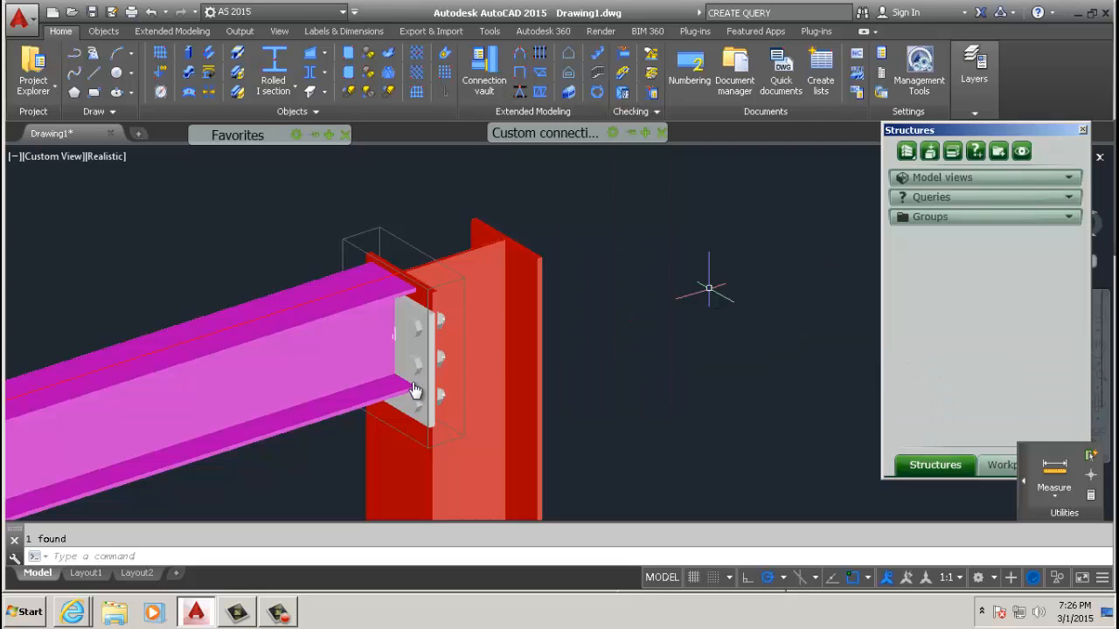
scroll(443, 345, up, 5)
scroll(443, 319, down, 8)
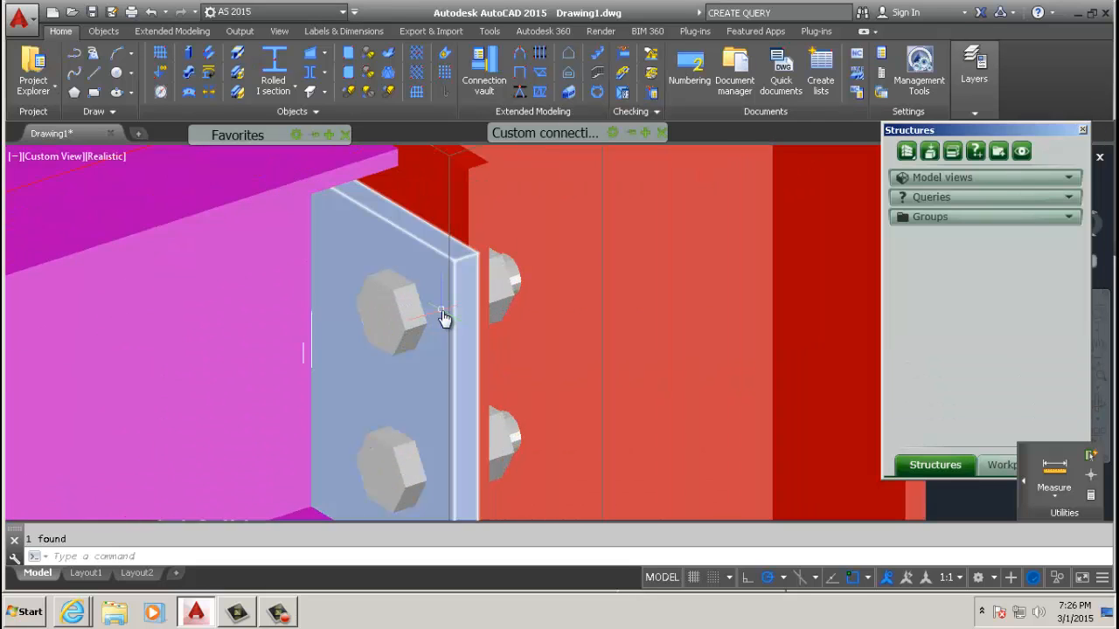
scroll(479, 351, up, 2)
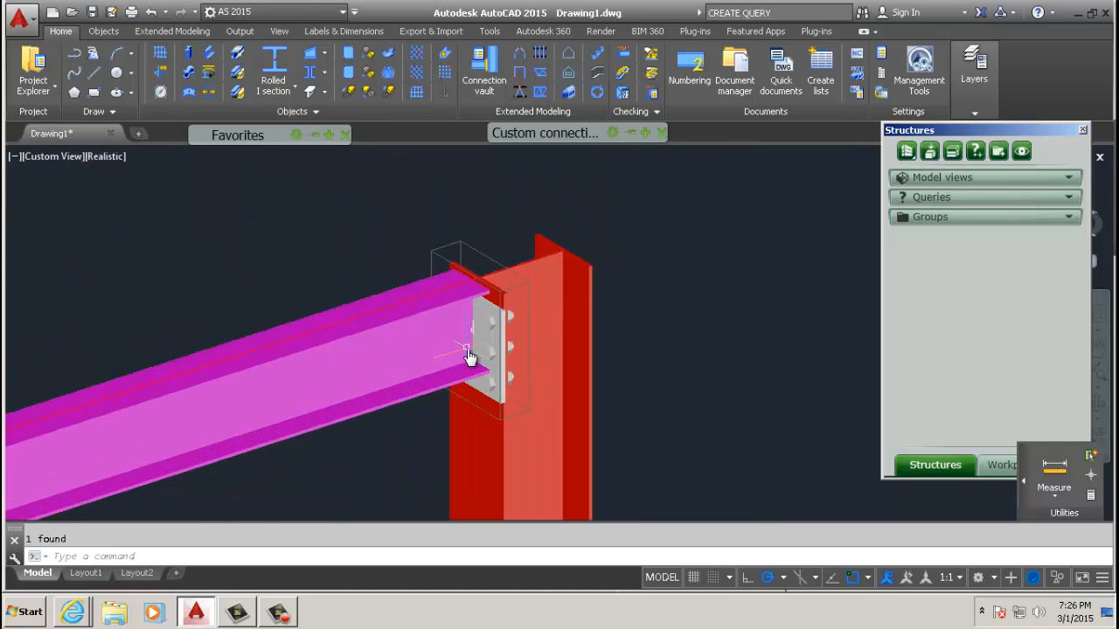
scroll(467, 357, down, 6)
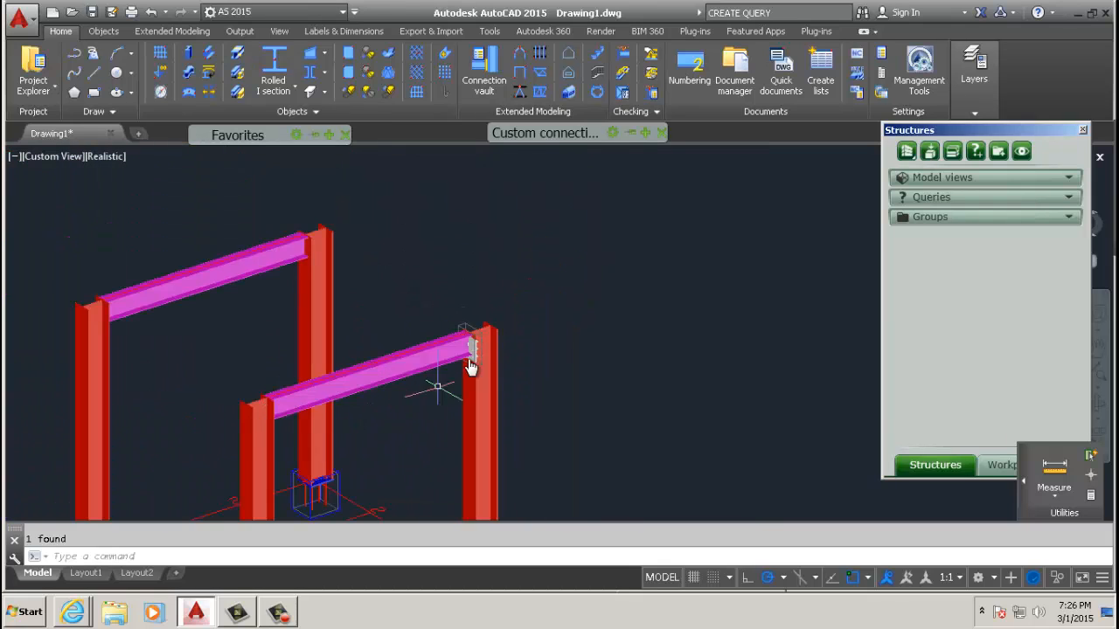
scroll(469, 367, up, 4)
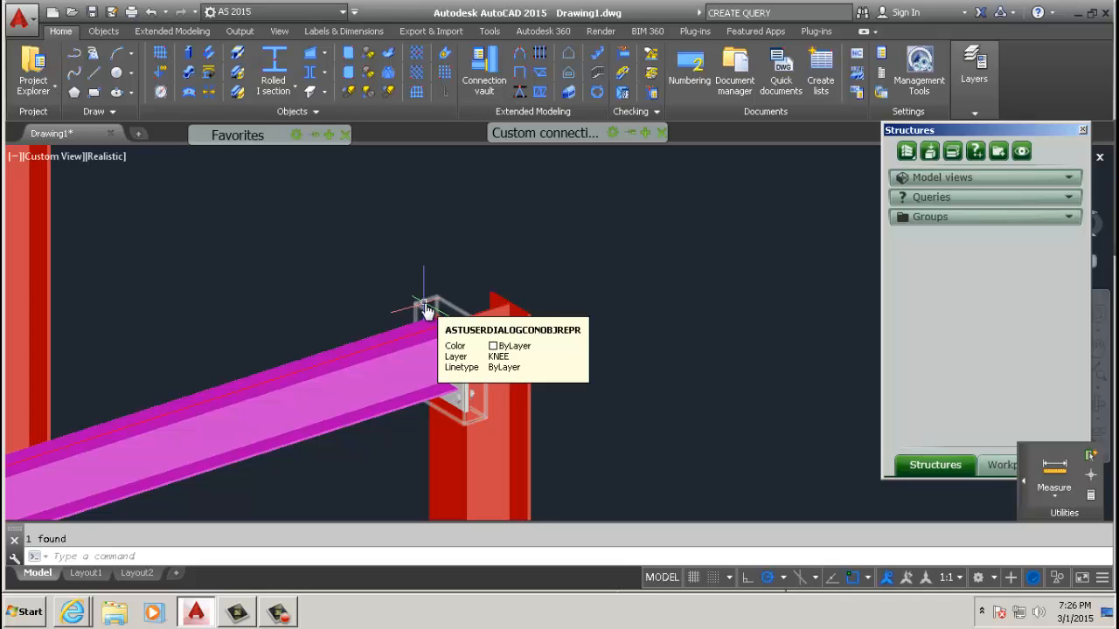
scroll(426, 311, down, 5)
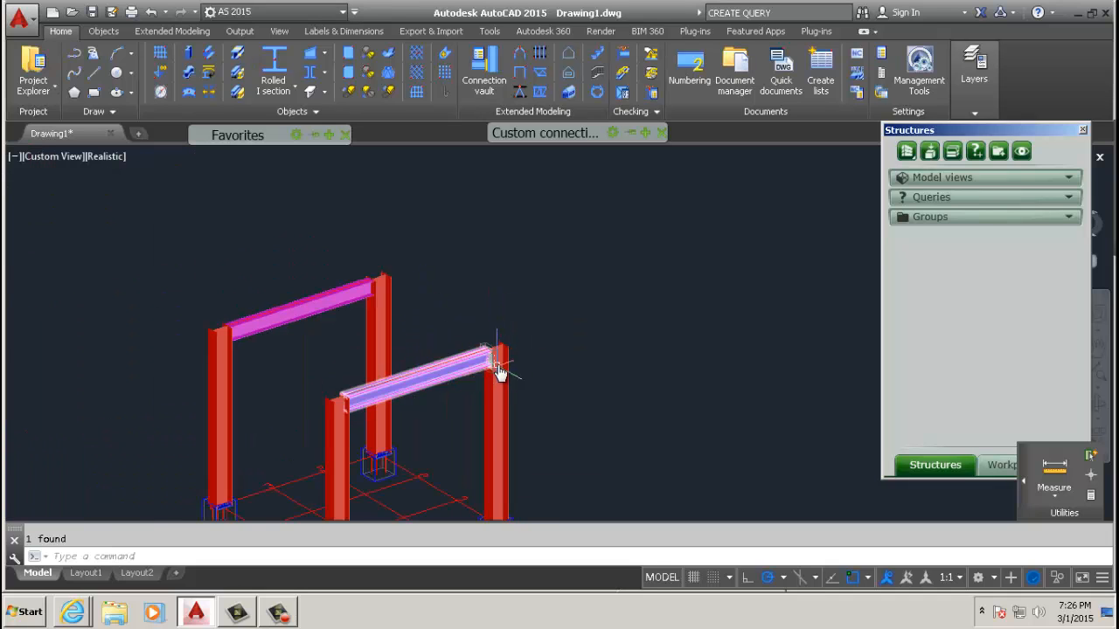
Step: Start creating a custom connection template with the 2 beams definition method
scroll(499, 372, up, 4)
mouse_move(519, 151)
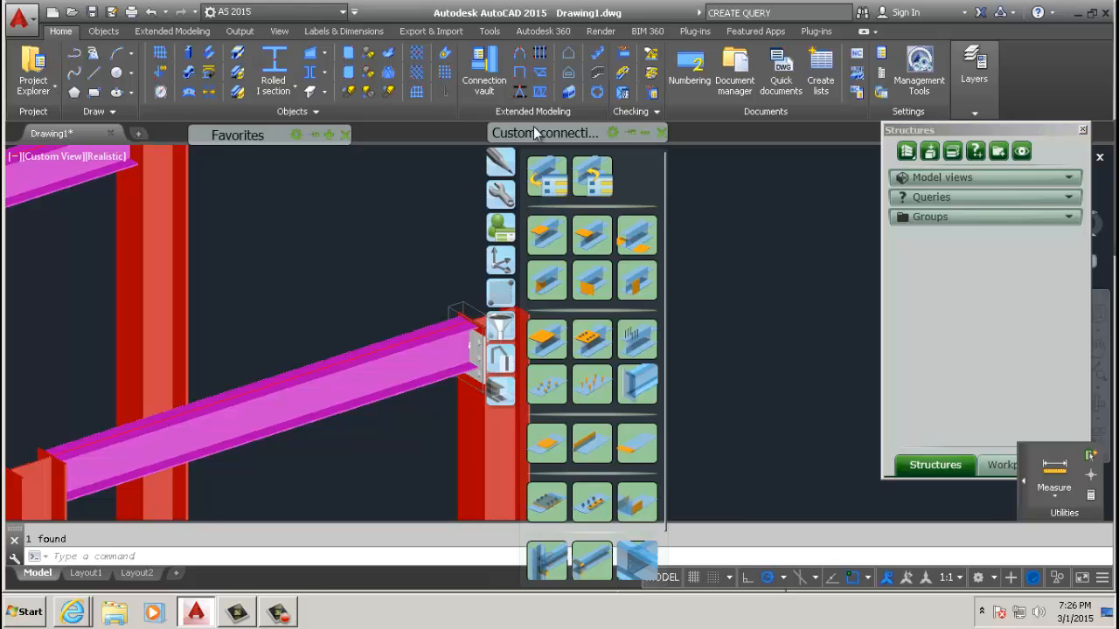
click(552, 181)
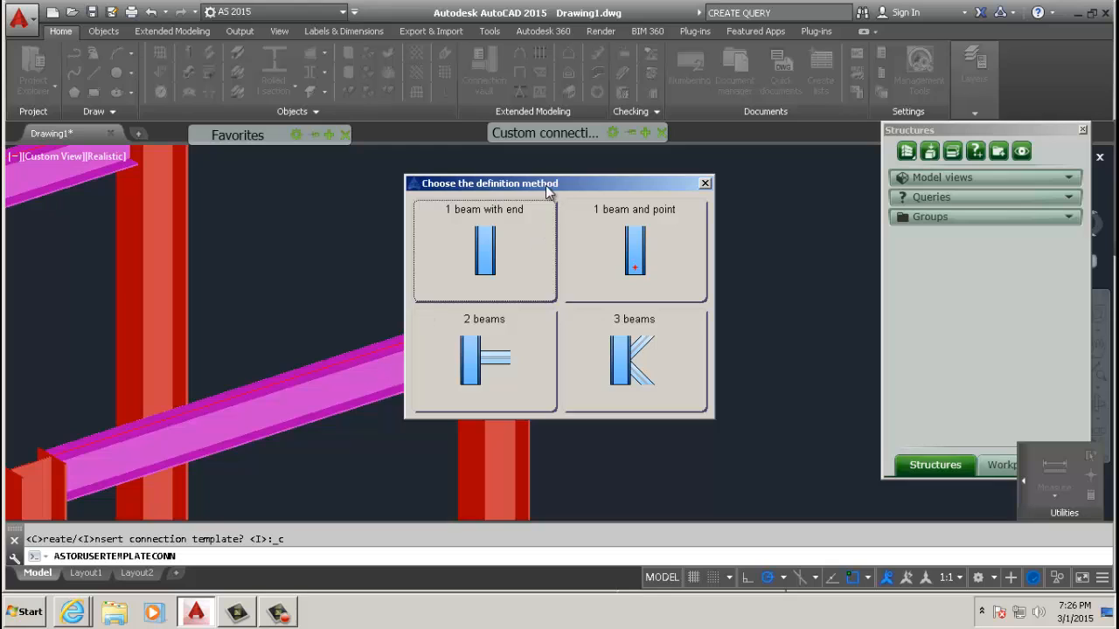
mouse_move(545, 181)
mouse_down()
mouse_move(612, 171)
mouse_move(690, 179)
mouse_up()
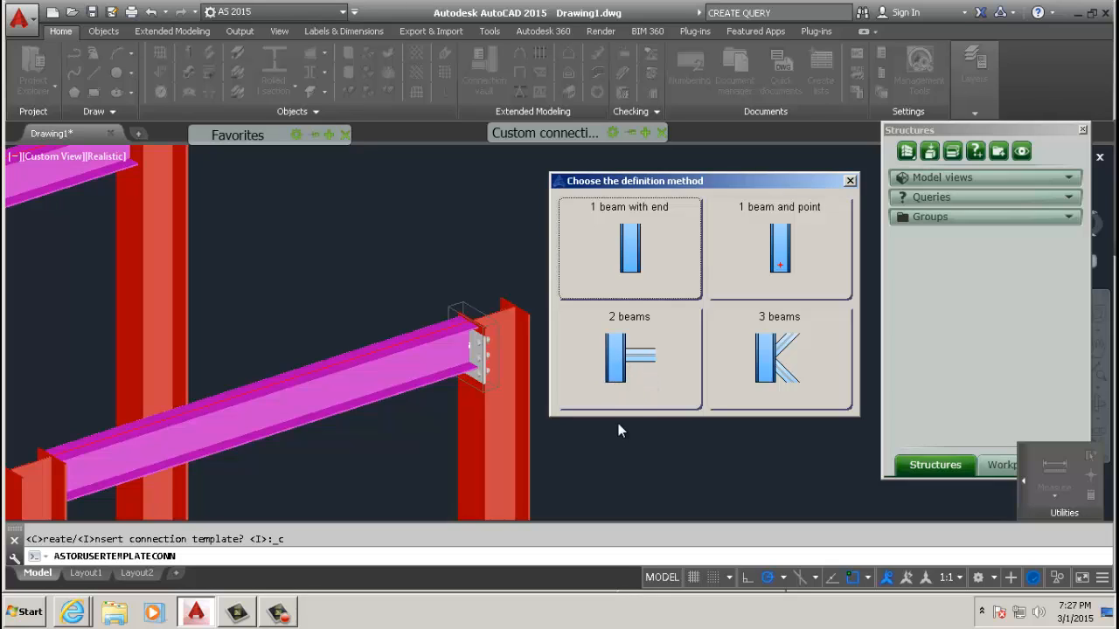
click(602, 355)
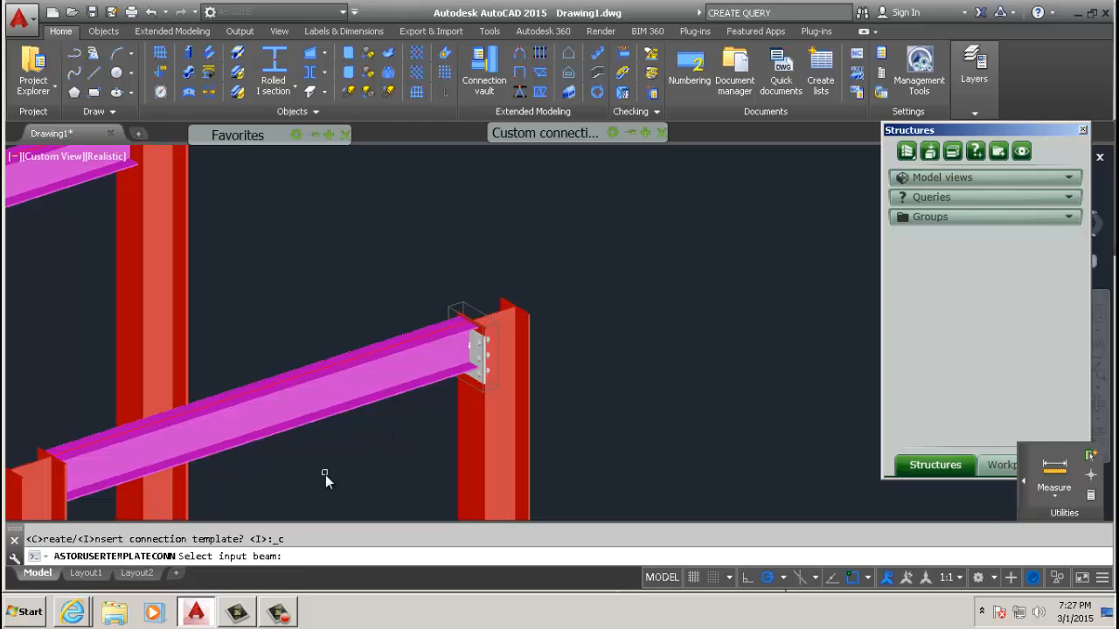
Step: Assign the front frame's far column as the template's first input beam and the connected horizontal beam as the second
scroll(441, 431, up, 2)
scroll(442, 431, down, 1)
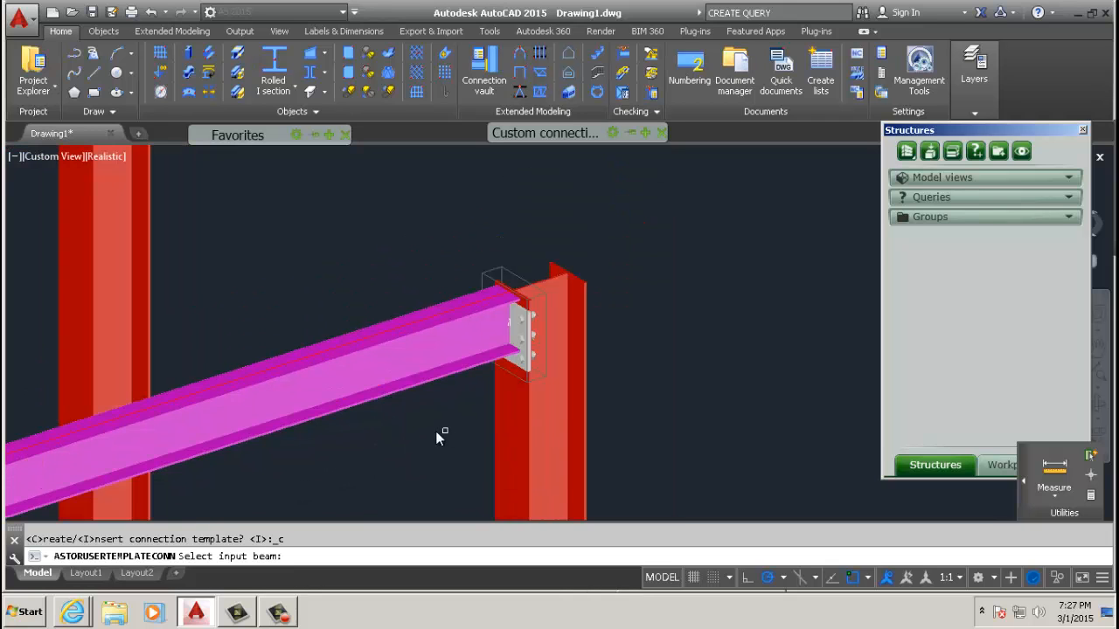
click(522, 408)
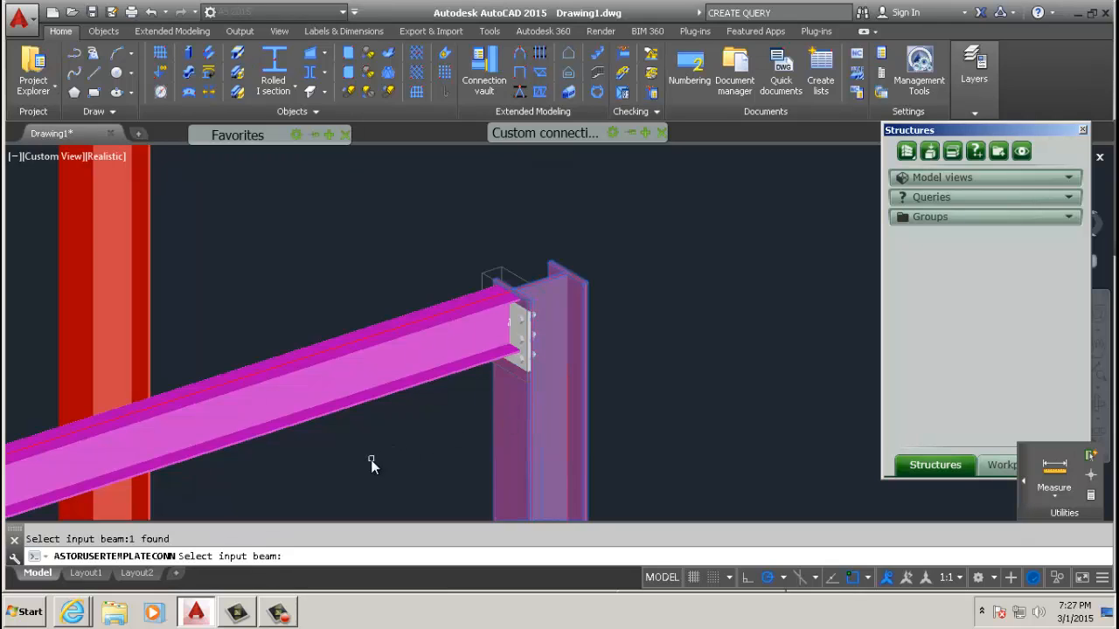
key(Return)
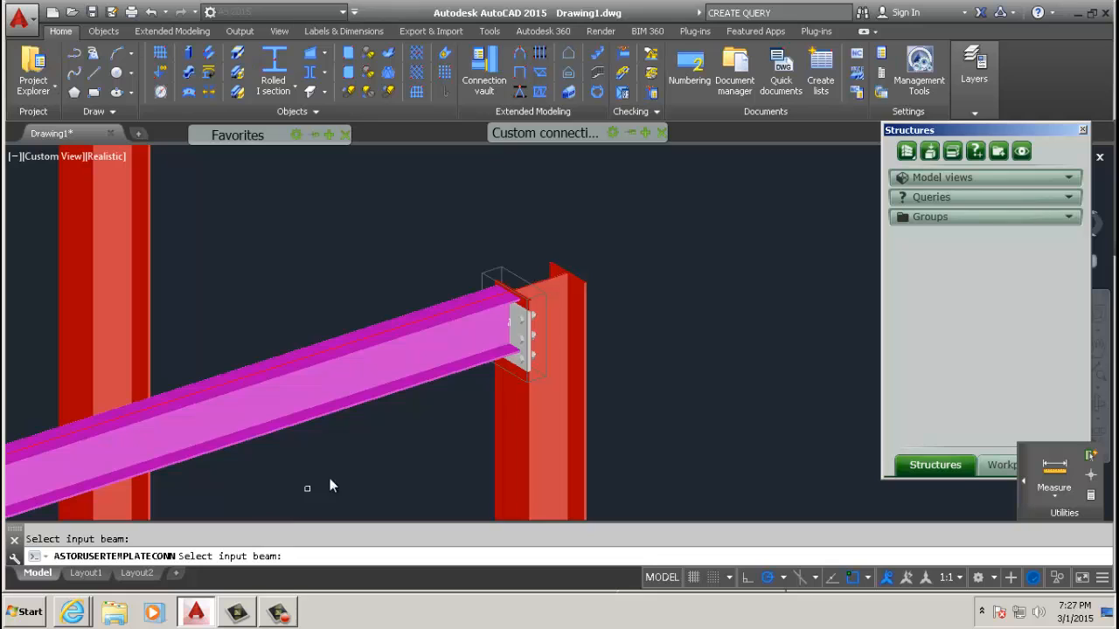
click(431, 380)
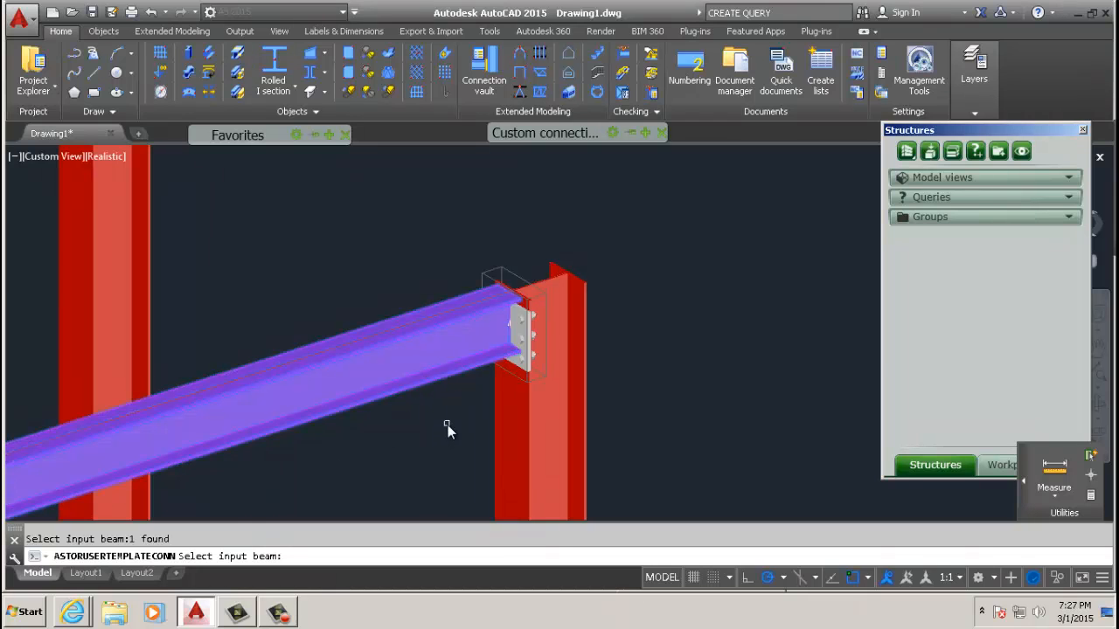
key(Return)
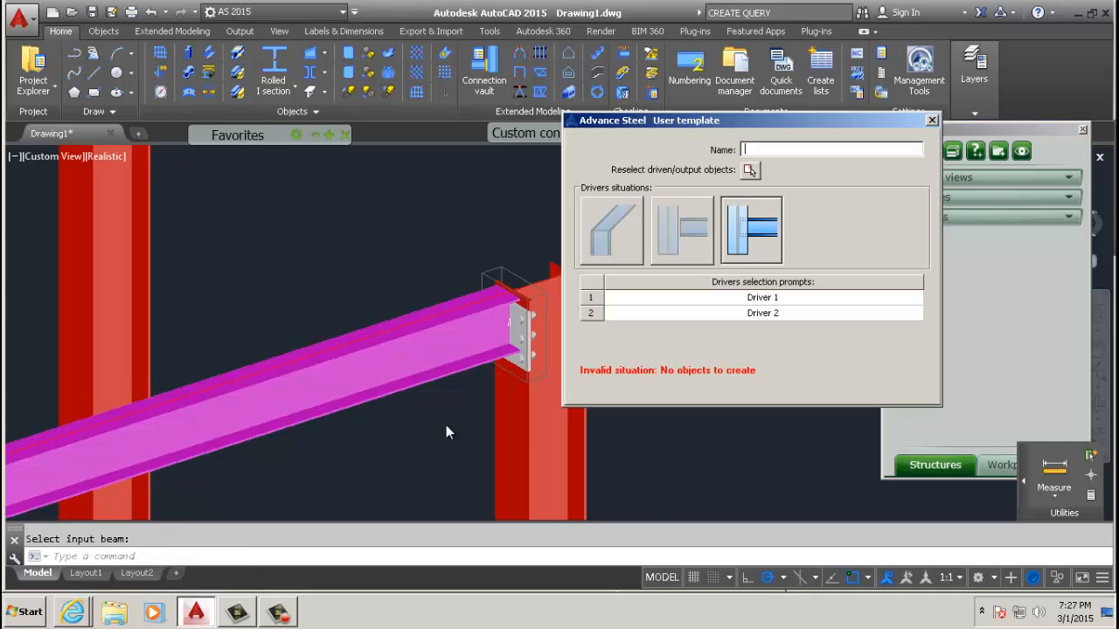
Step: Add the end plate joint's connection box to the template as its output object
click(749, 170)
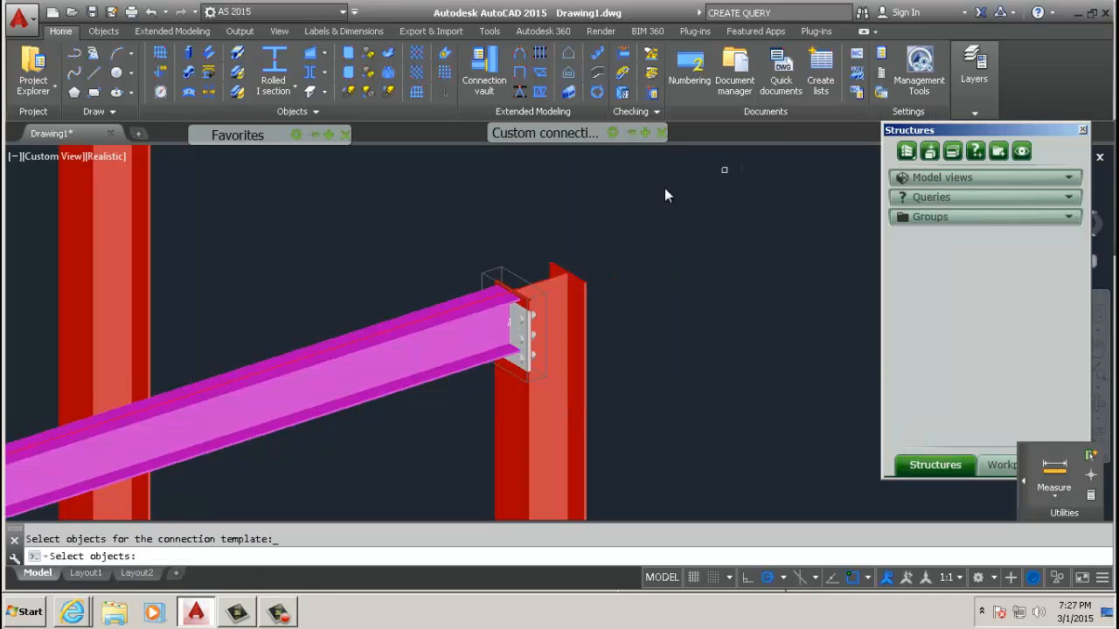
click(504, 270)
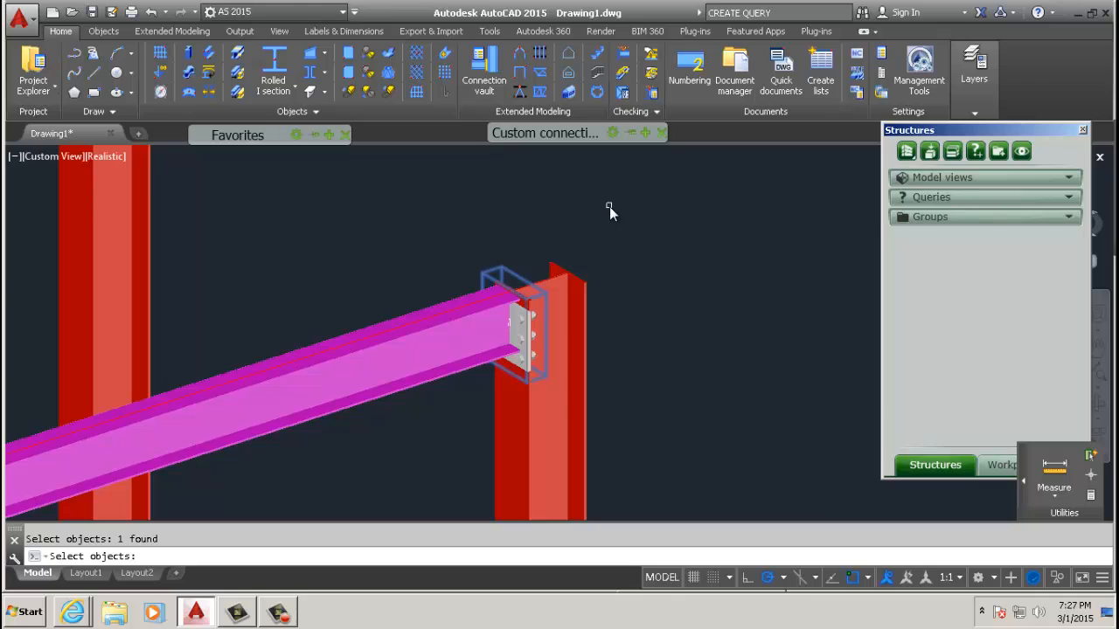
key(Return)
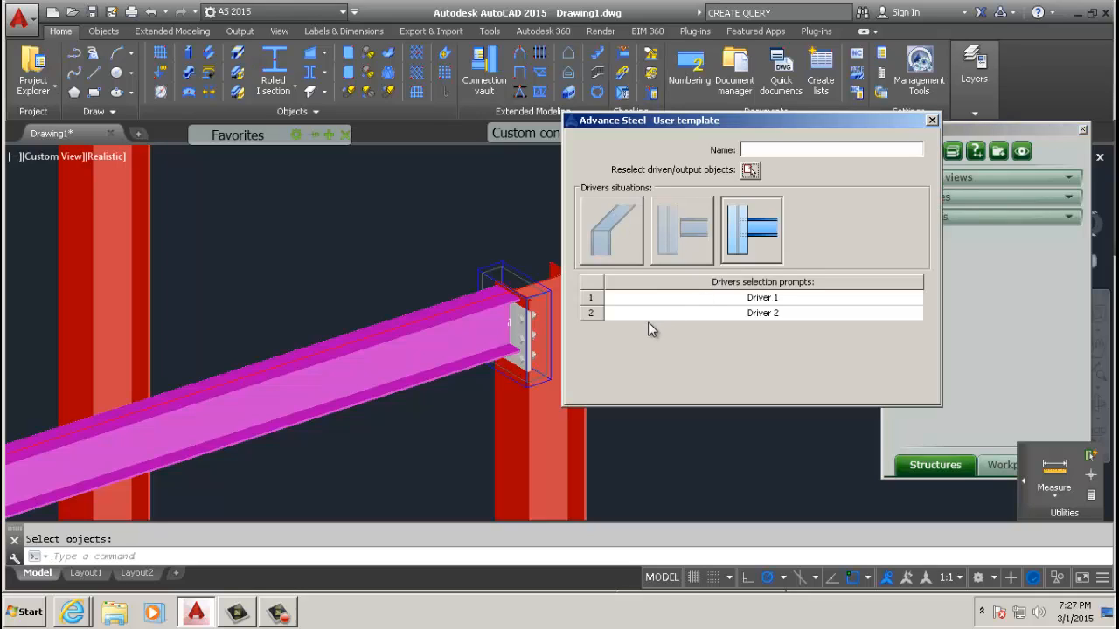
Step: Check which members Driver 1 and Driver 2 refer to, and name the connection template CON1
click(689, 299)
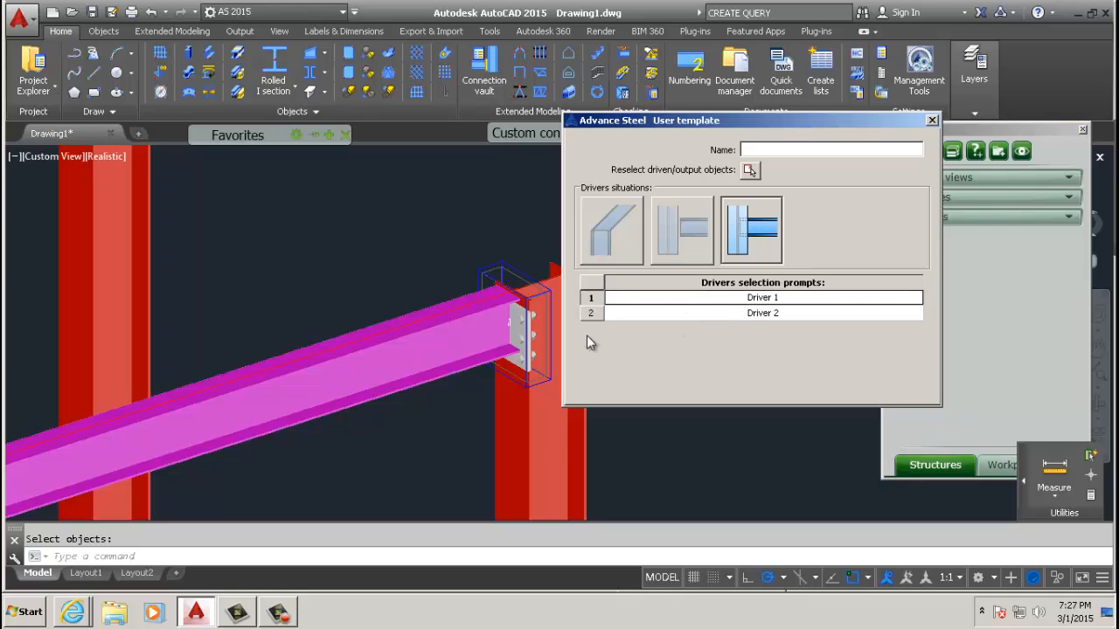
click(762, 315)
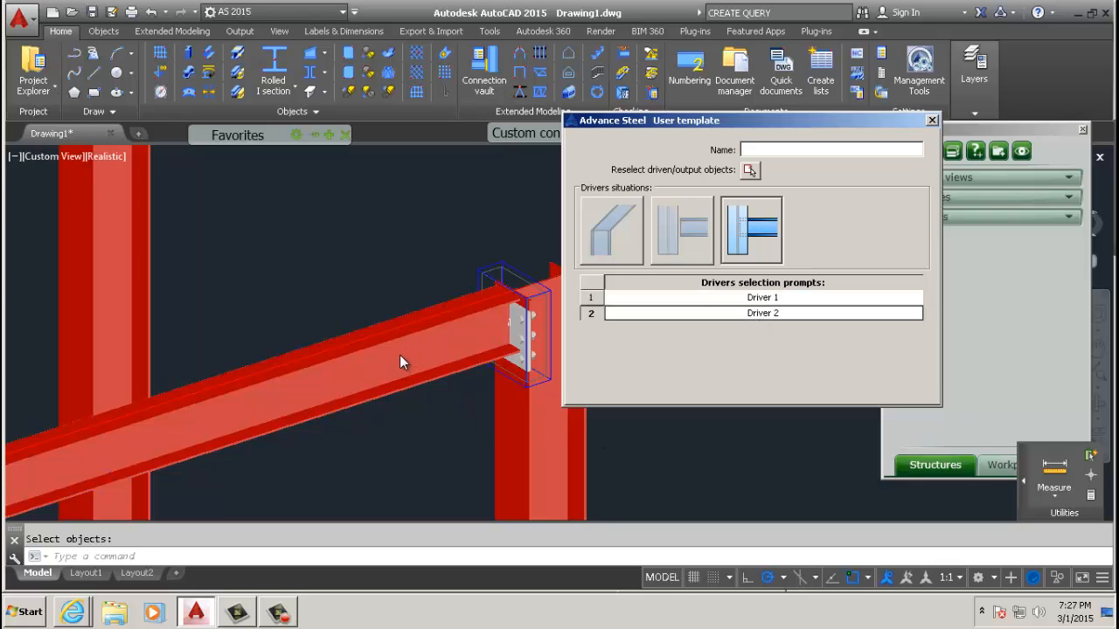
click(639, 300)
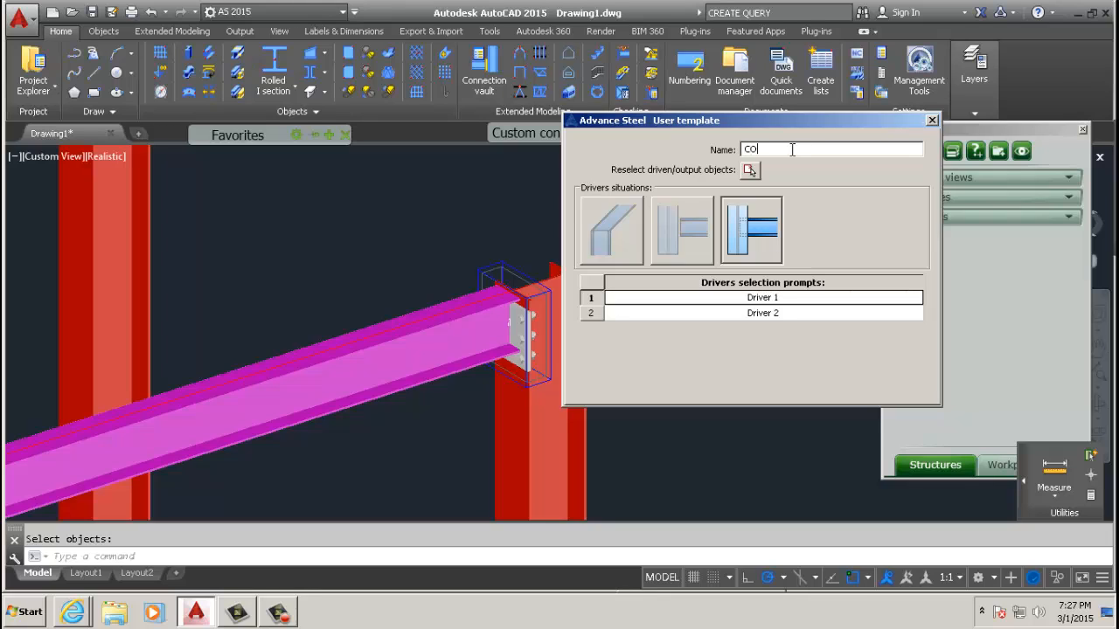
text(N1)
click(931, 121)
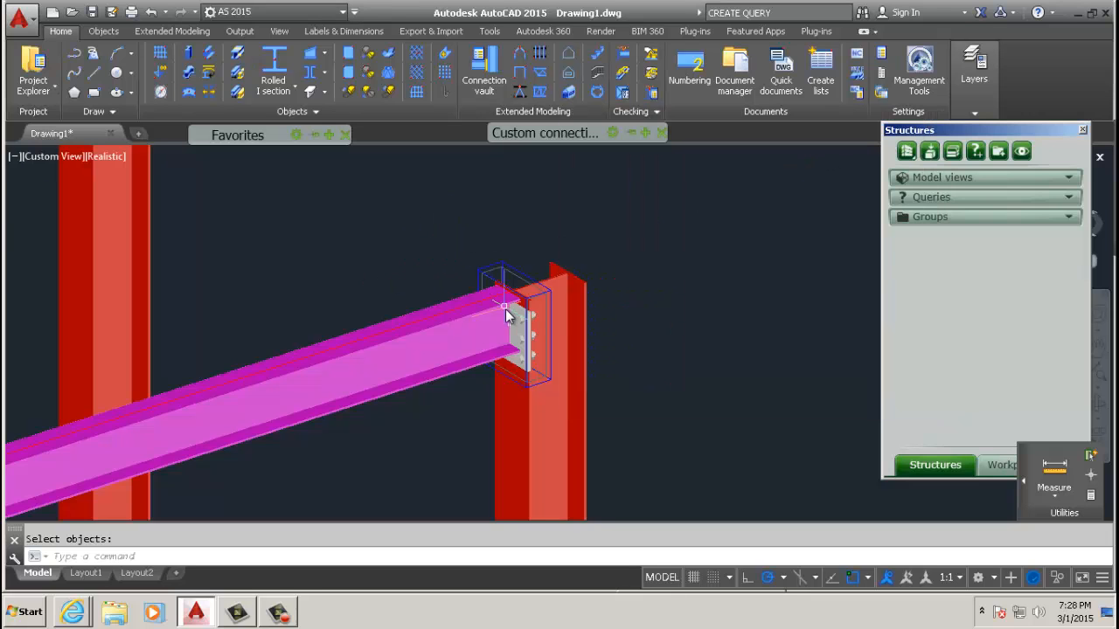
Step: Insert connection template CON1 between the rear frame's far column as Driver 1 and its beam as Driver 2, allowing object modification
scroll(507, 292, down, 5)
mouse_move(539, 140)
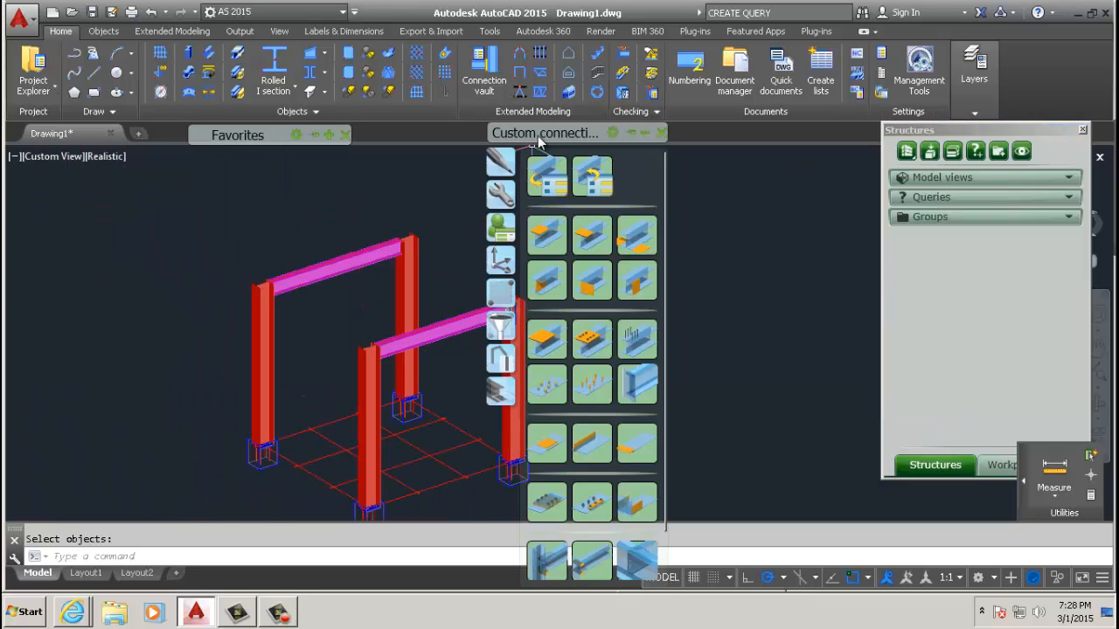
click(592, 176)
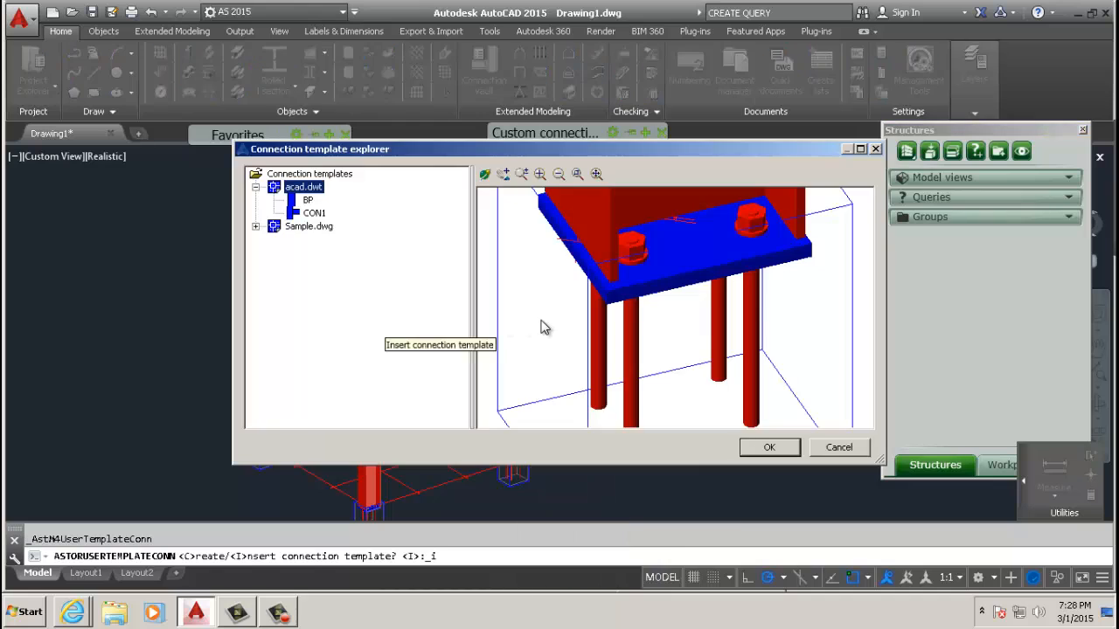
click(314, 213)
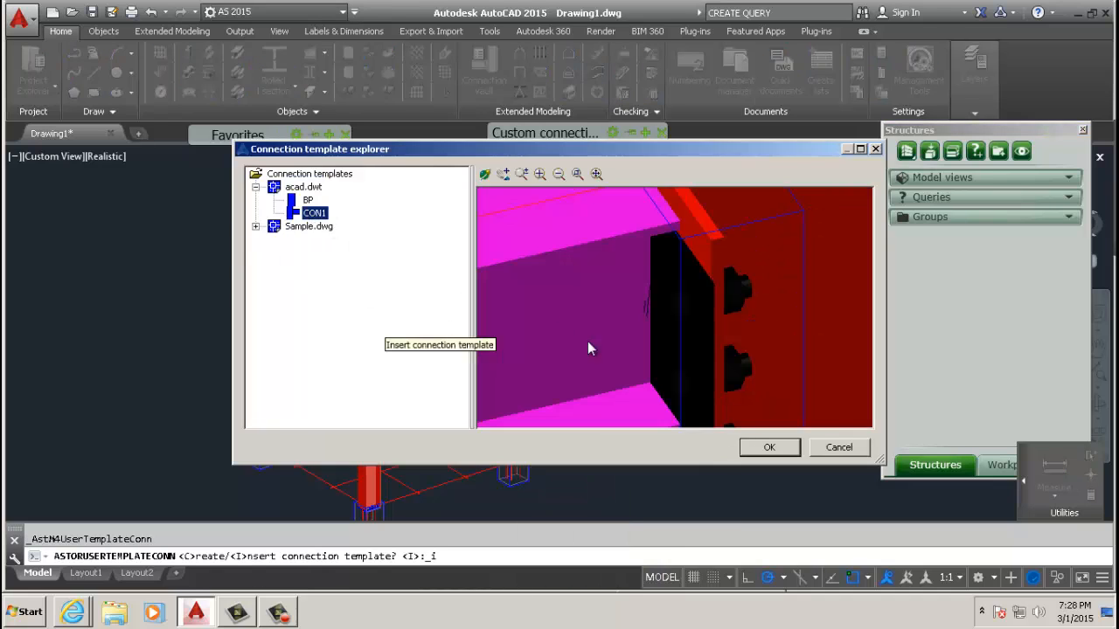
click(779, 450)
scroll(411, 370, up, 2)
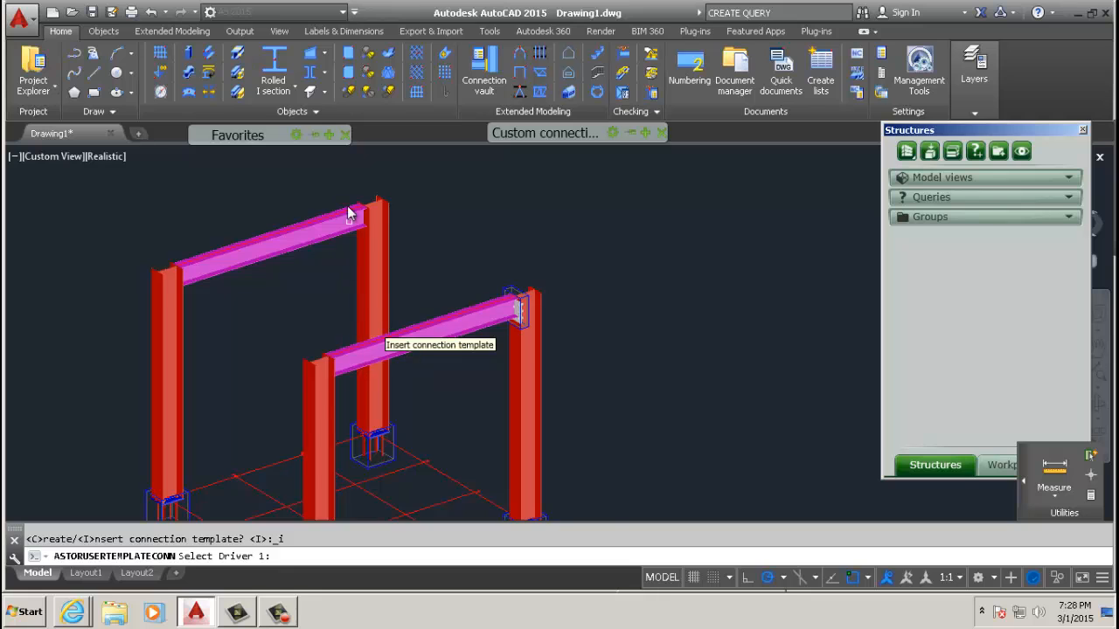
scroll(376, 228, up, 5)
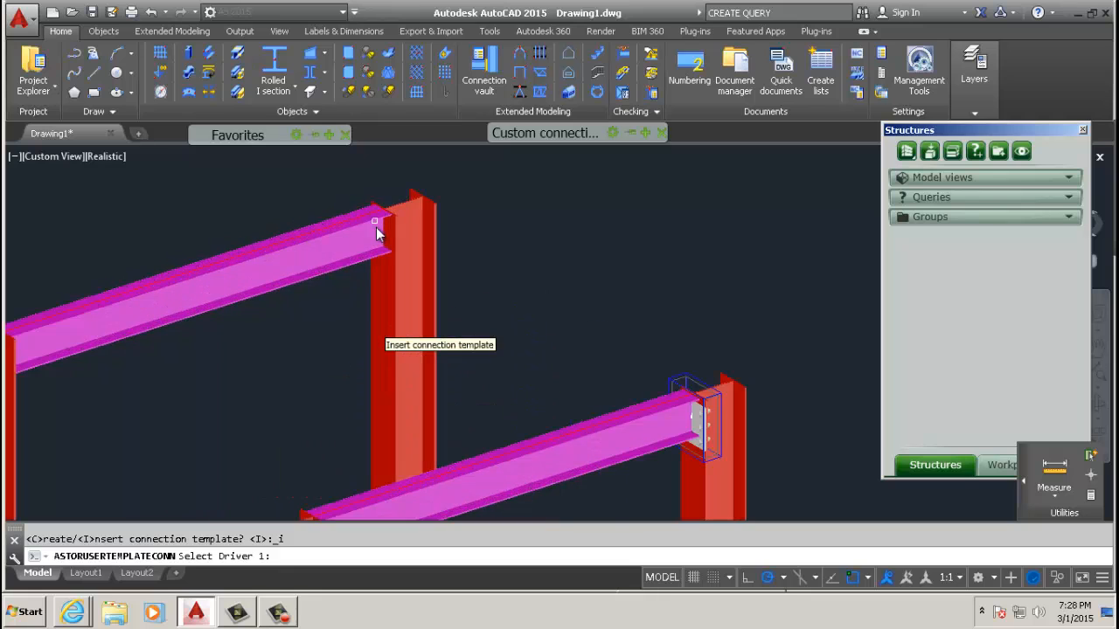
click(397, 282)
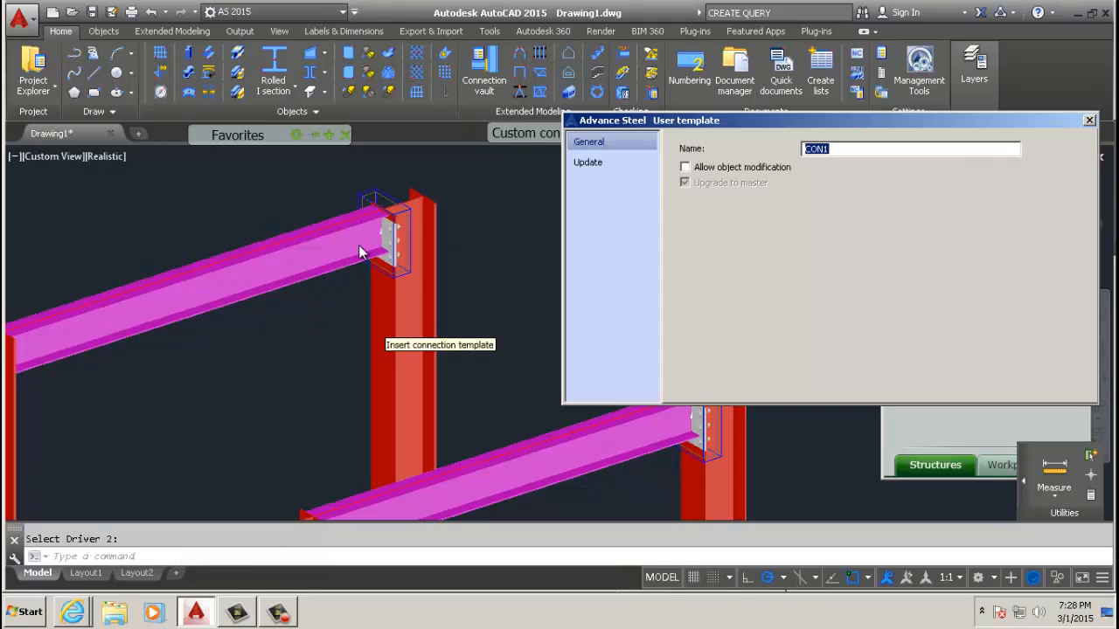
click(706, 173)
click(1089, 120)
Step: Insert template CON1 at the front frame's near column, with the column as Driver 1 and the beam as Driver 2, allowing object modification
mouse_move(612, 133)
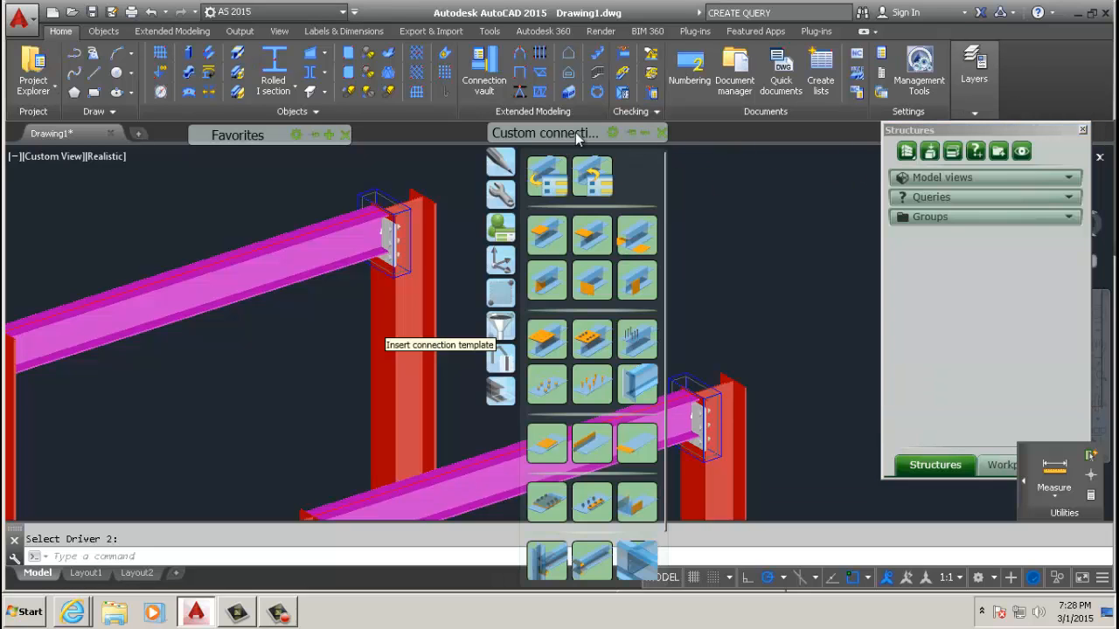
click(516, 264)
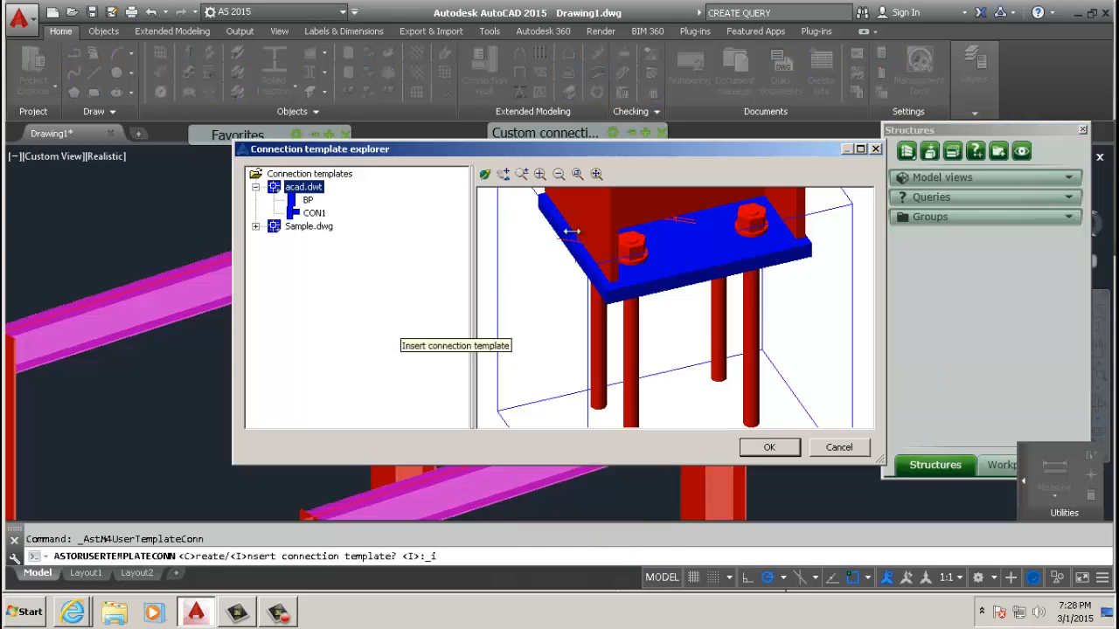
click(315, 213)
double_click(313, 215)
scroll(128, 365, down, 5)
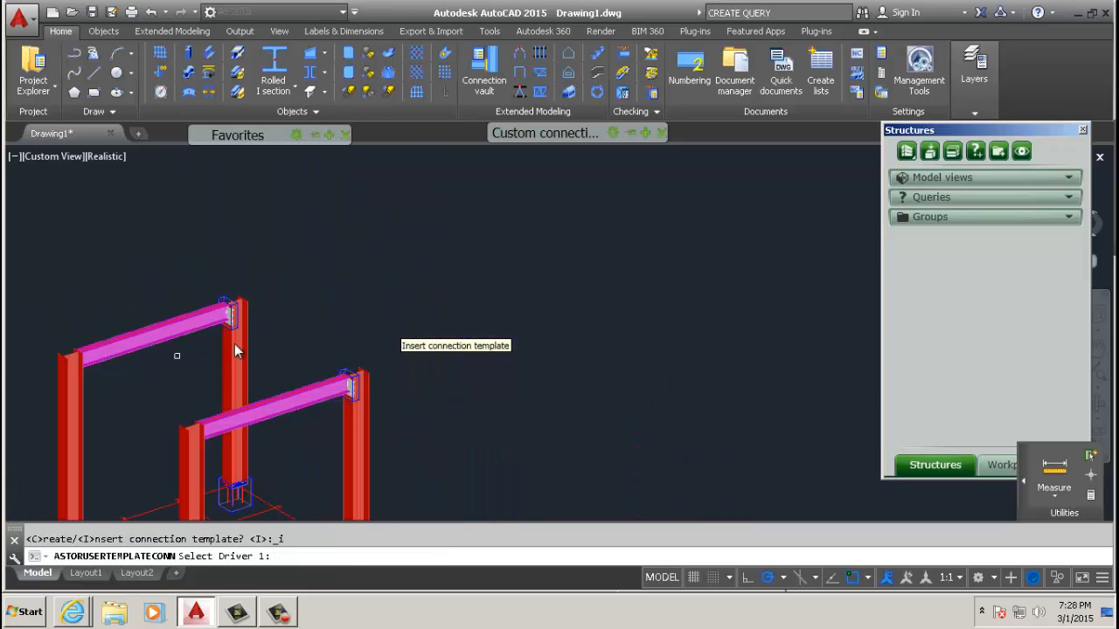
middle_drag(177, 355, 207, 343)
click(226, 458)
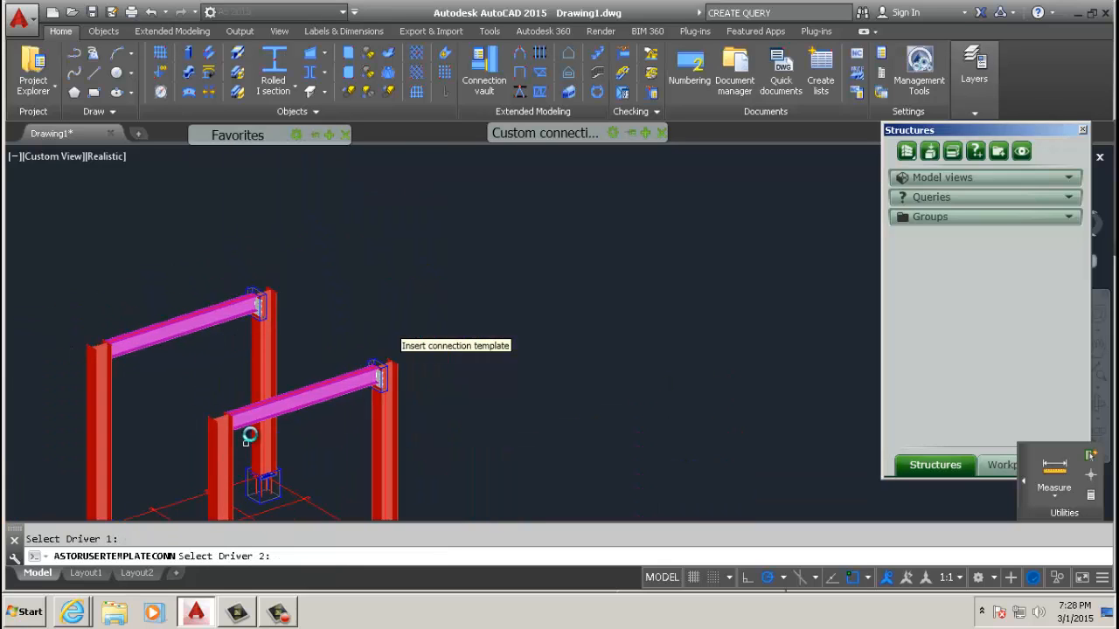
click(238, 392)
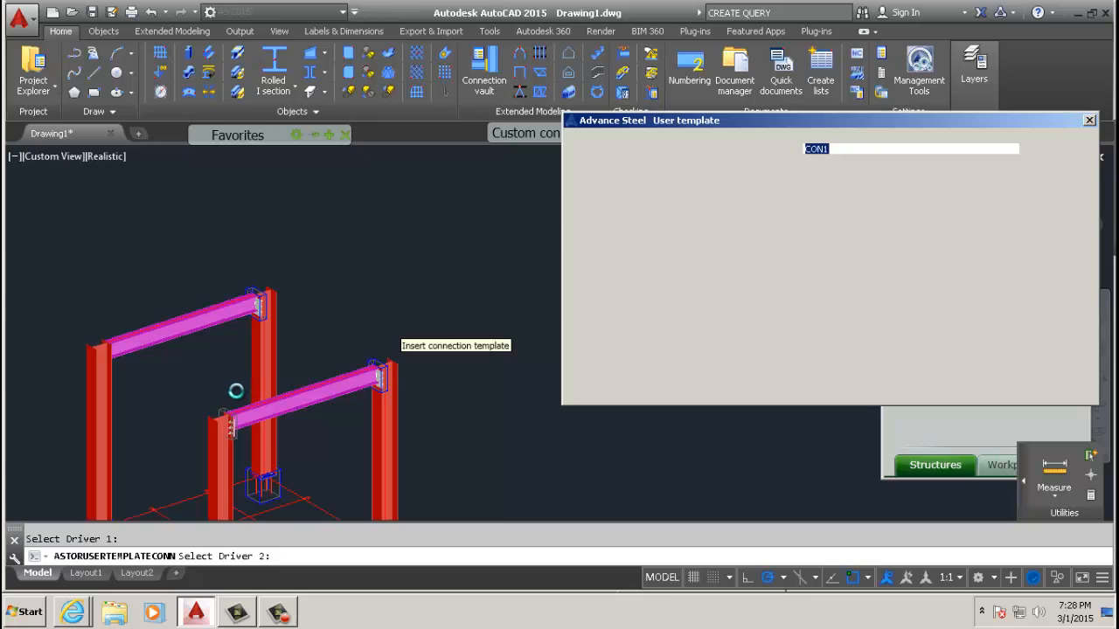
click(704, 168)
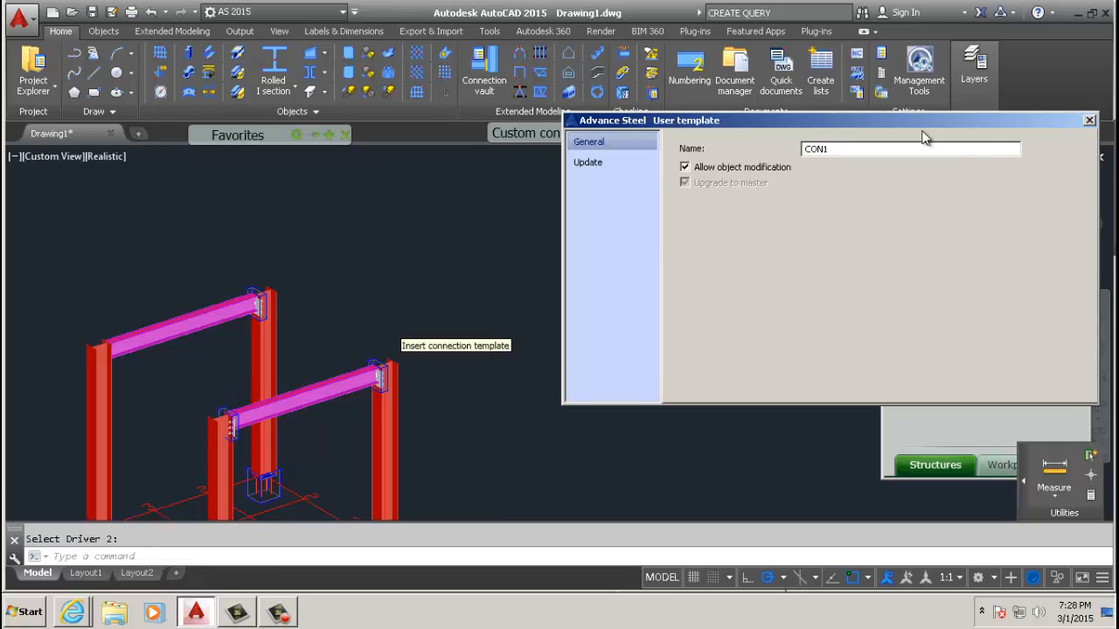
click(1089, 119)
Step: Insert template CON1 at the rear frame's near column, with the column as Driver 1 and the beam as Driver 2
mouse_move(551, 136)
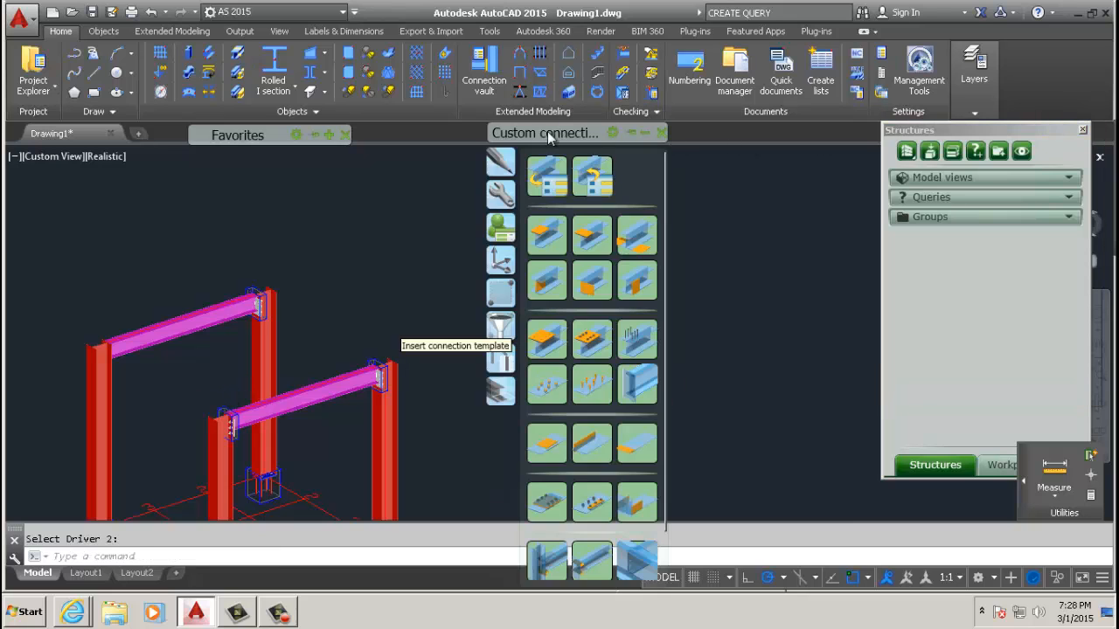
click(590, 177)
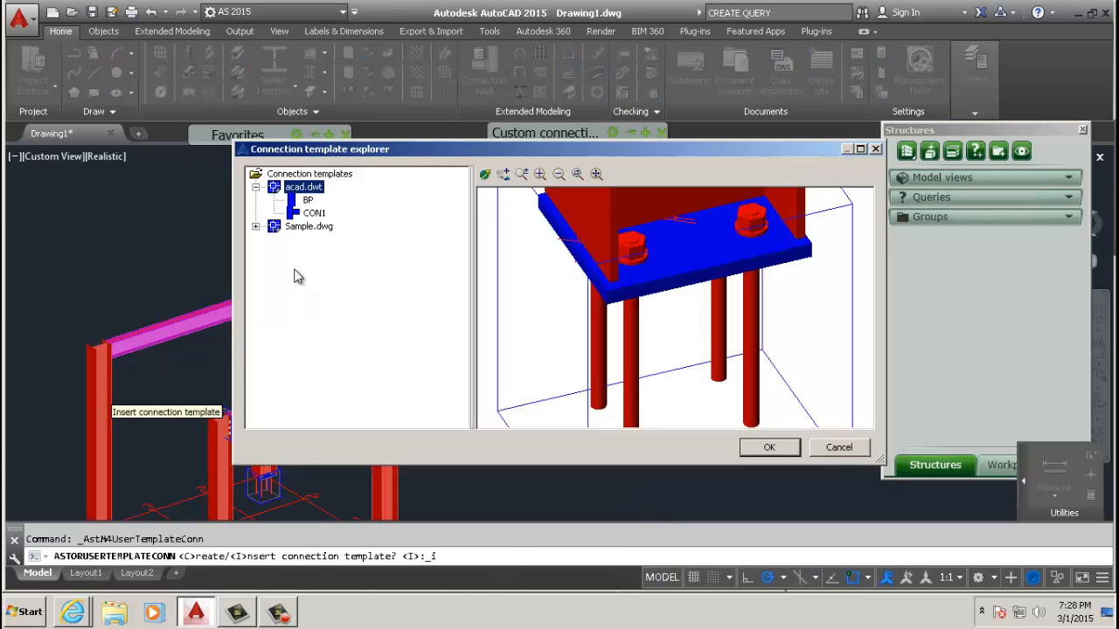
double_click(315, 213)
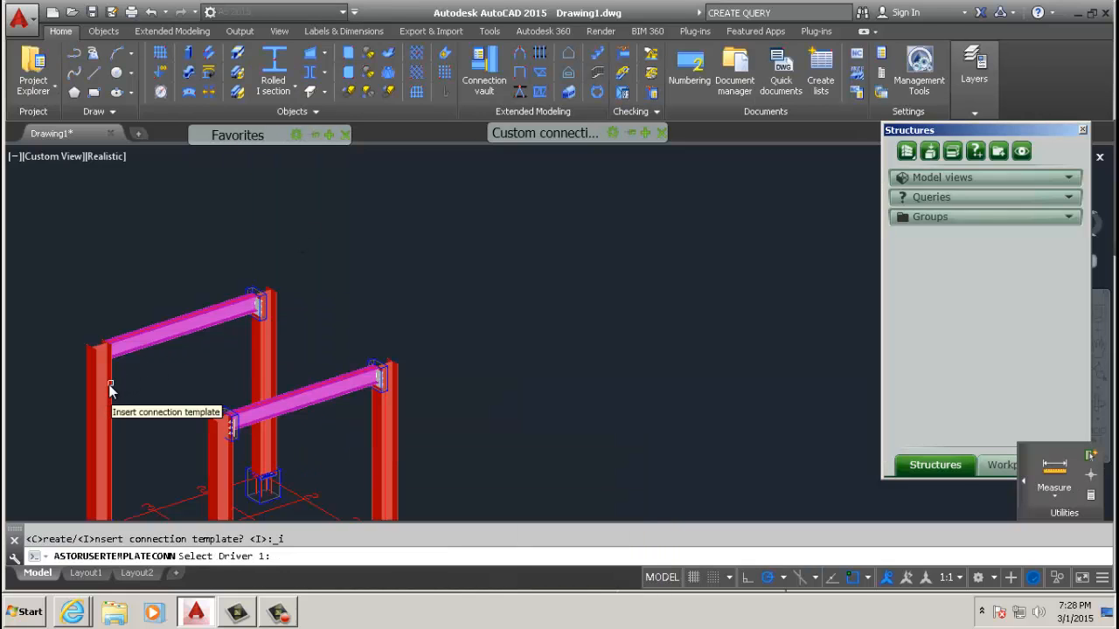
click(111, 389)
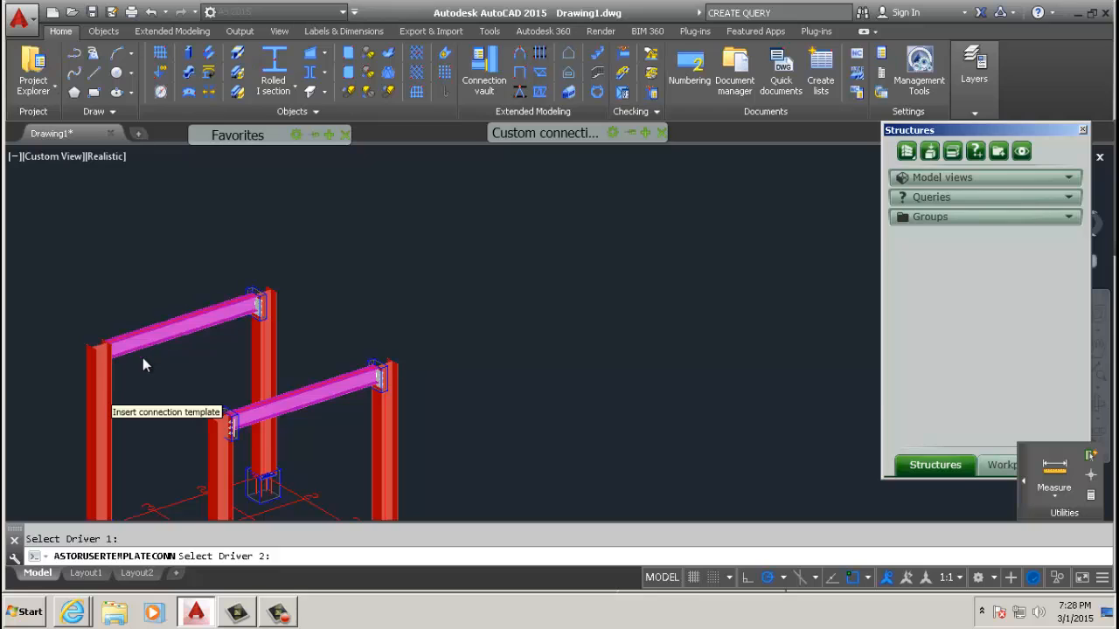
click(139, 368)
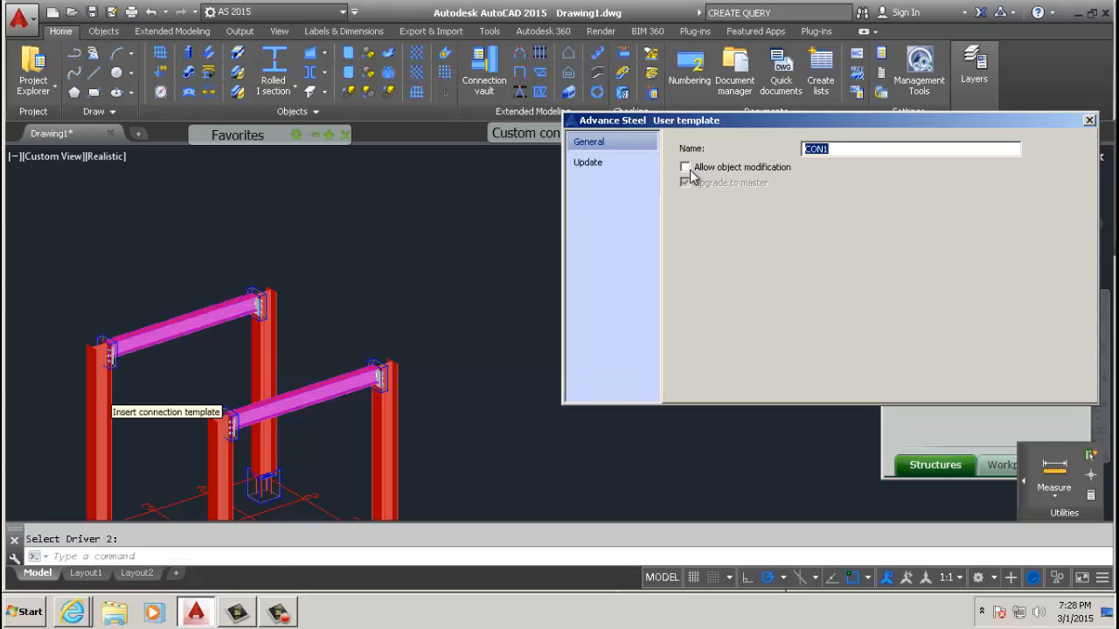
click(1089, 119)
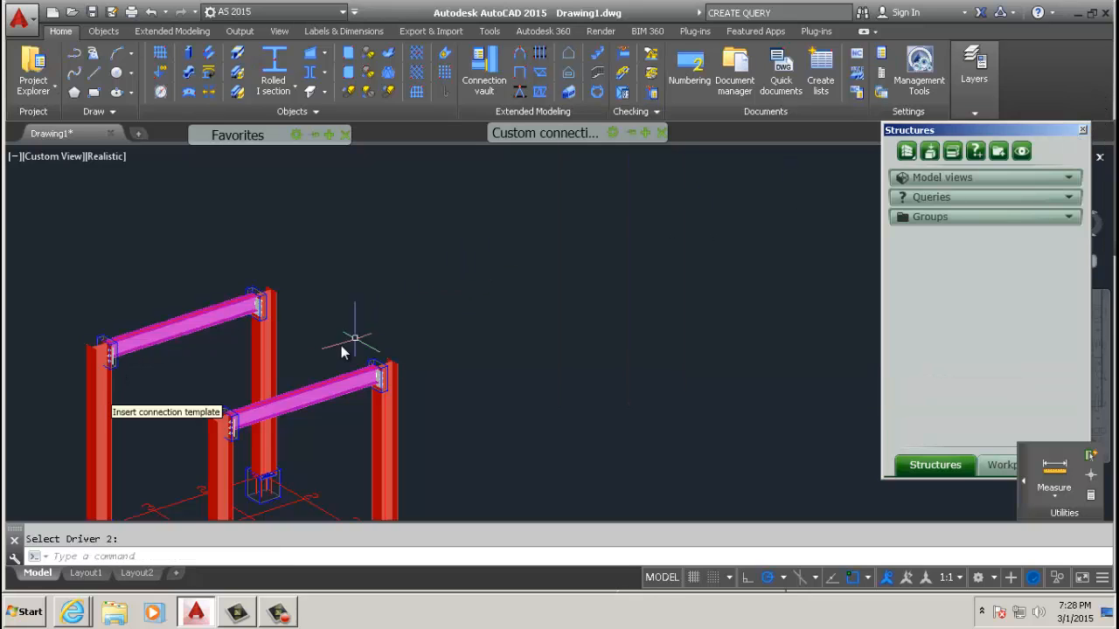
Step: Examine the end plate joints at both ends of the two frames' beams, up close and from an orbited 3D view
middle_drag(350, 320, 498, 226)
scroll(315, 404, up, 5)
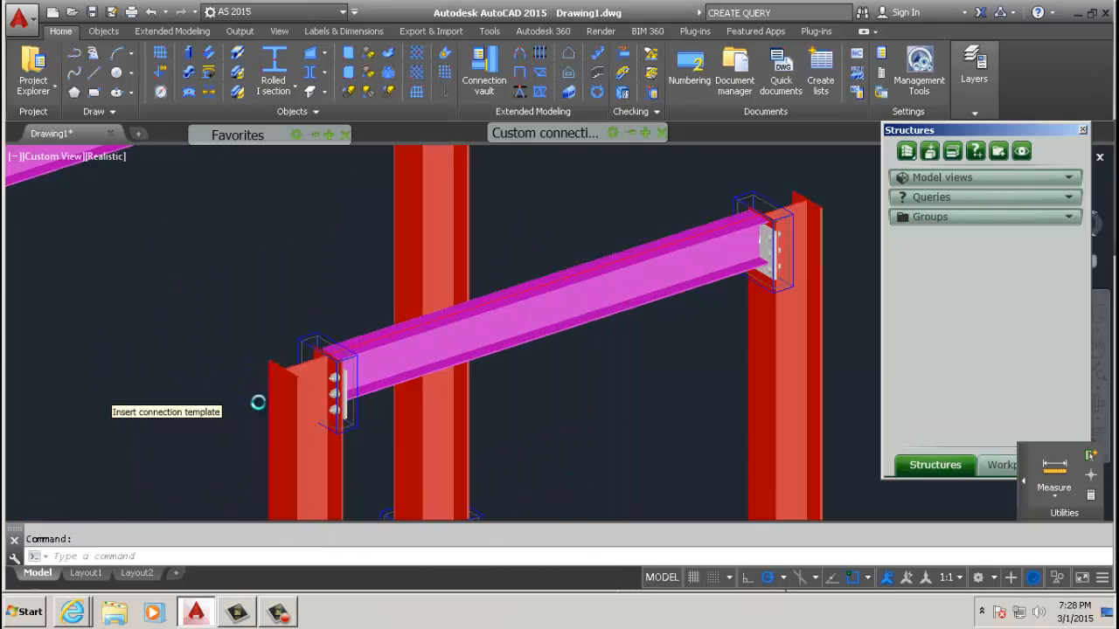
scroll(315, 405, down, 3)
scroll(315, 405, down, 4)
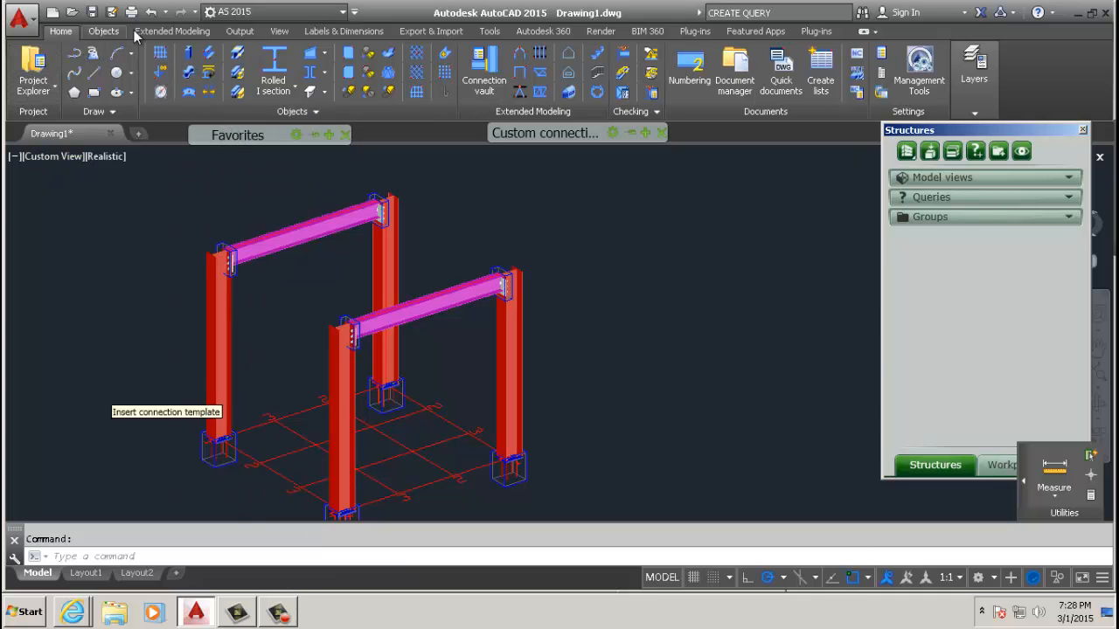
click(279, 30)
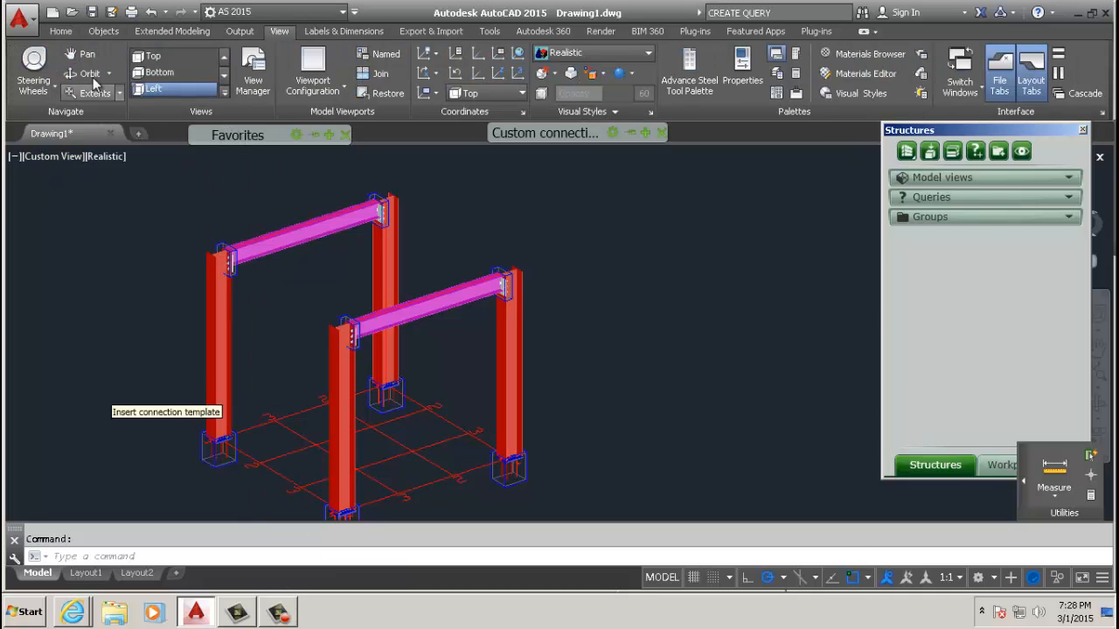
click(83, 74)
drag(166, 223, 453, 291)
scroll(271, 340, up, 3)
scroll(271, 341, up, 2)
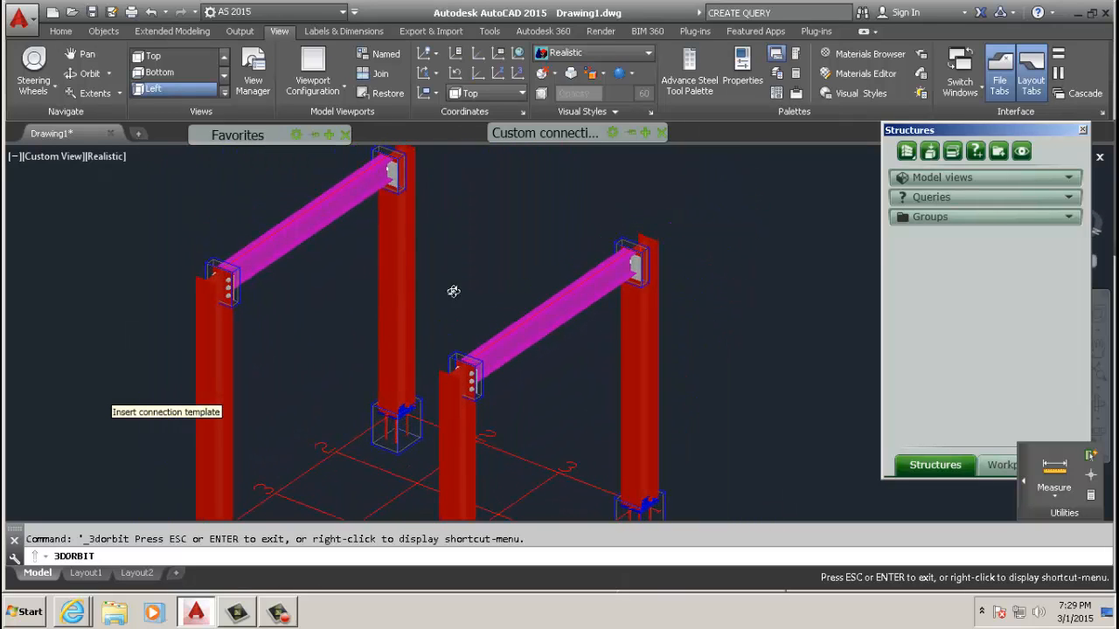
right_click(453, 291)
click(467, 296)
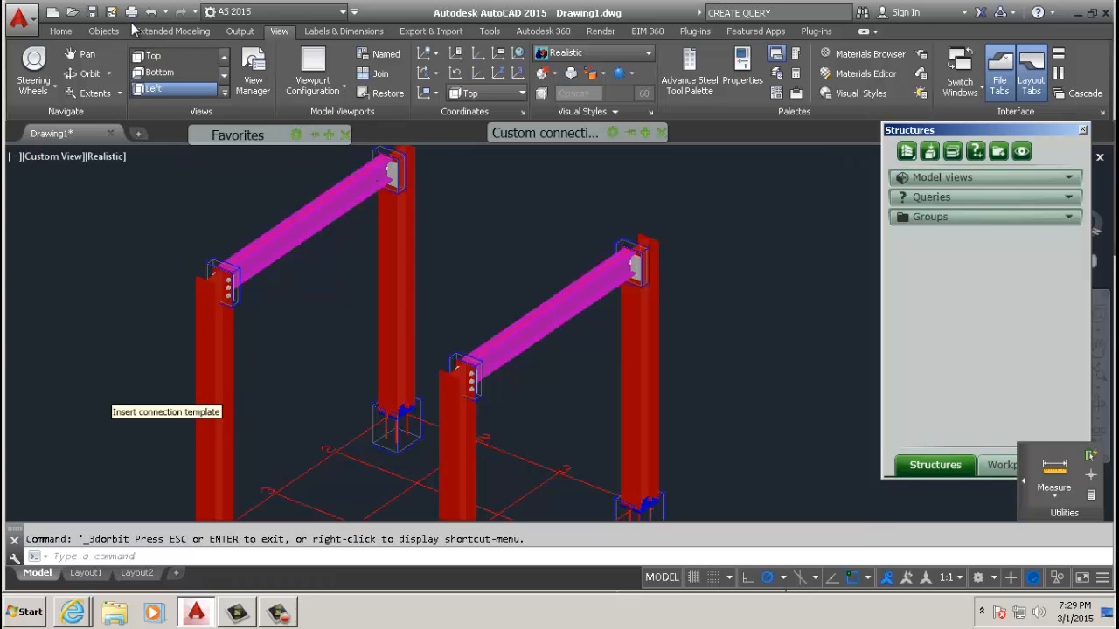
click(62, 32)
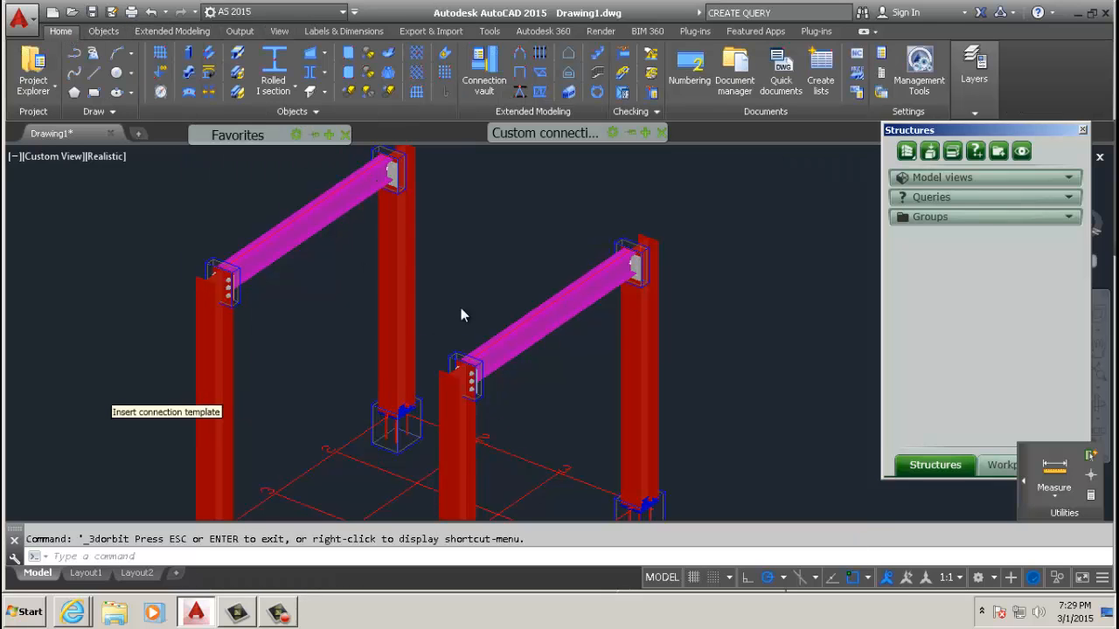